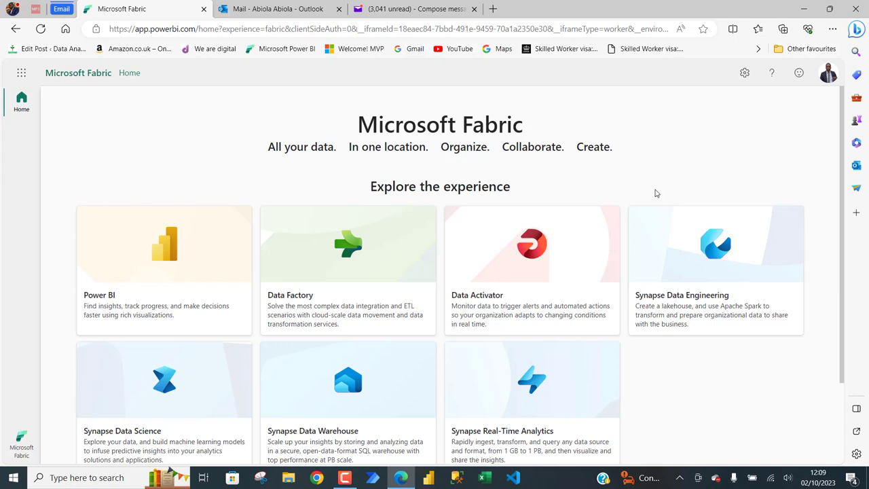
Switch to the Outlook inbox and examine the Sales Report for 2016 email and its Report2016.xlsx attachment.
left_click(252, 9)
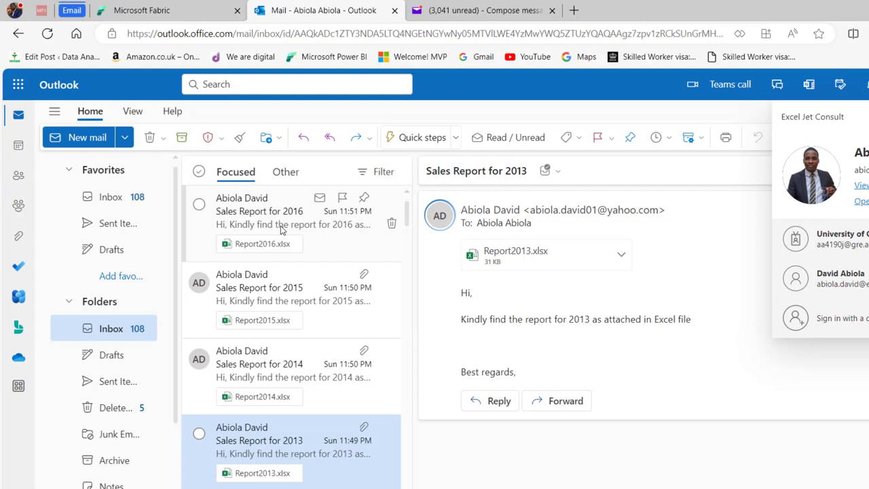
left_click(280, 230)
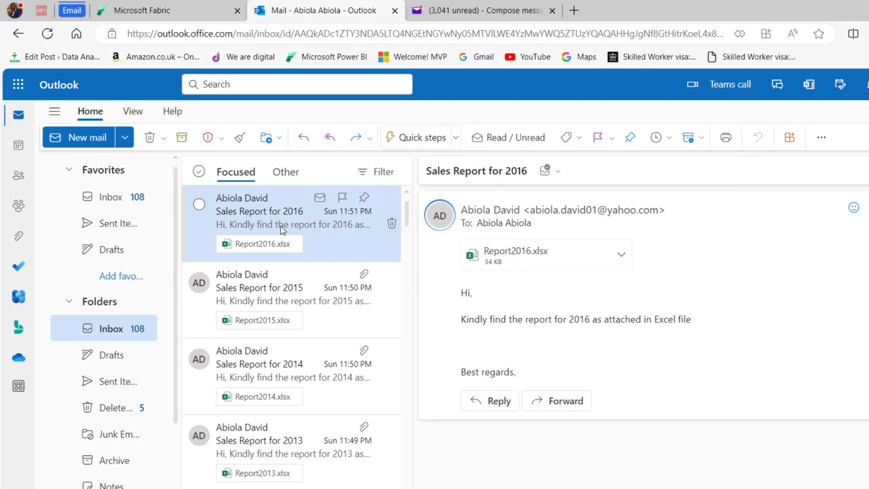
left_click(158, 8)
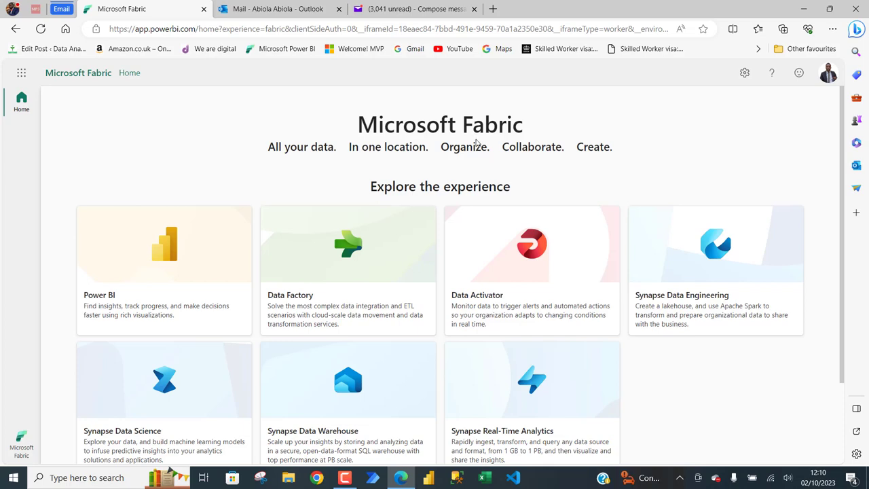
left_click(278, 10)
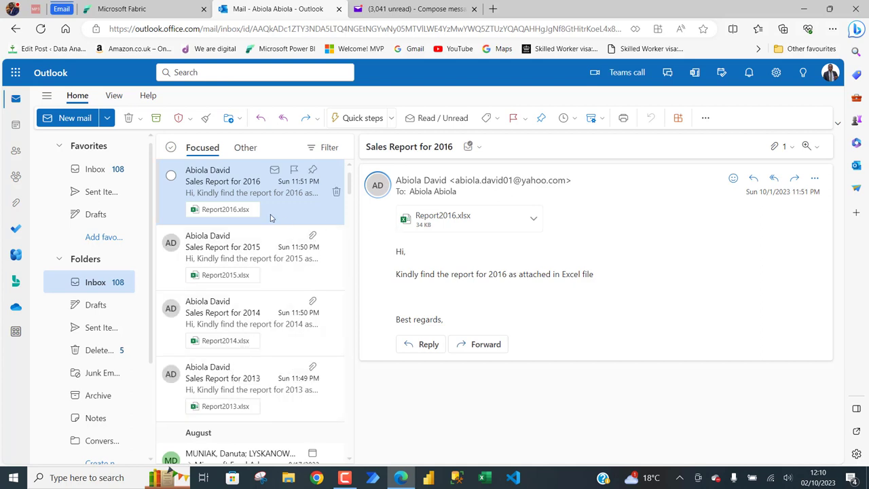
left_click(454, 223)
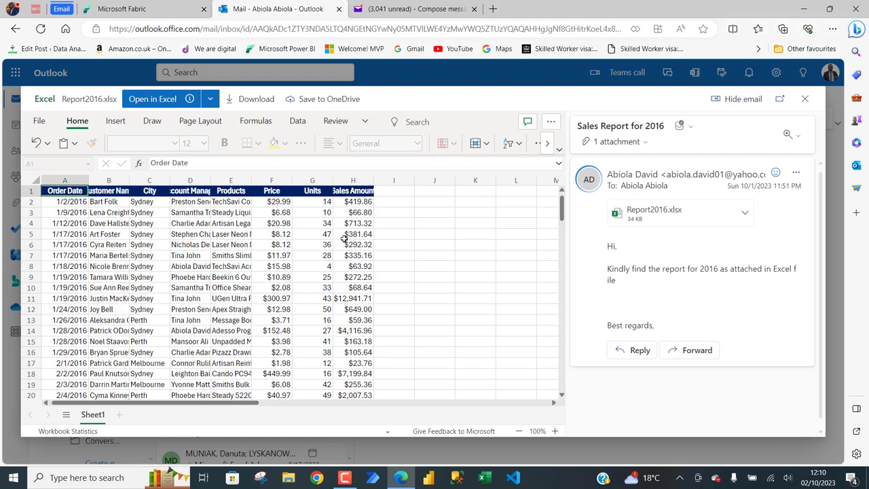
left_click(805, 98)
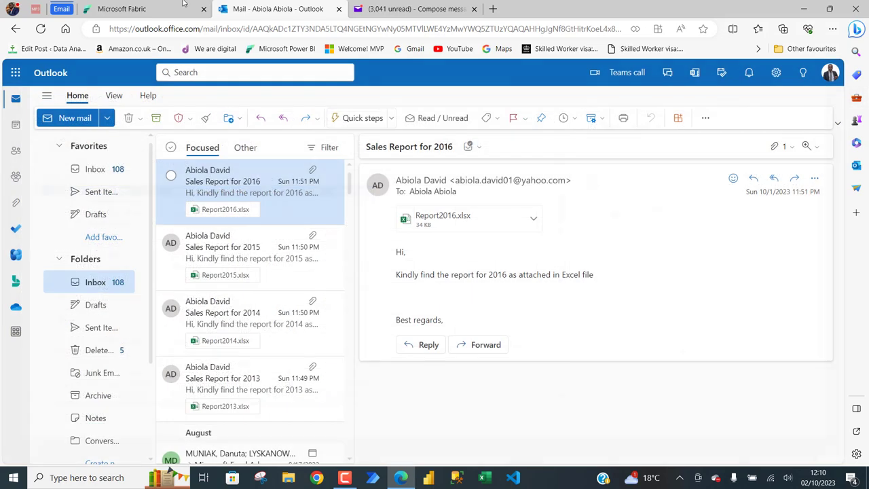
Return to Microsoft Fabric and create a Power BI workspace named DataFromExchange.
left_click(127, 5)
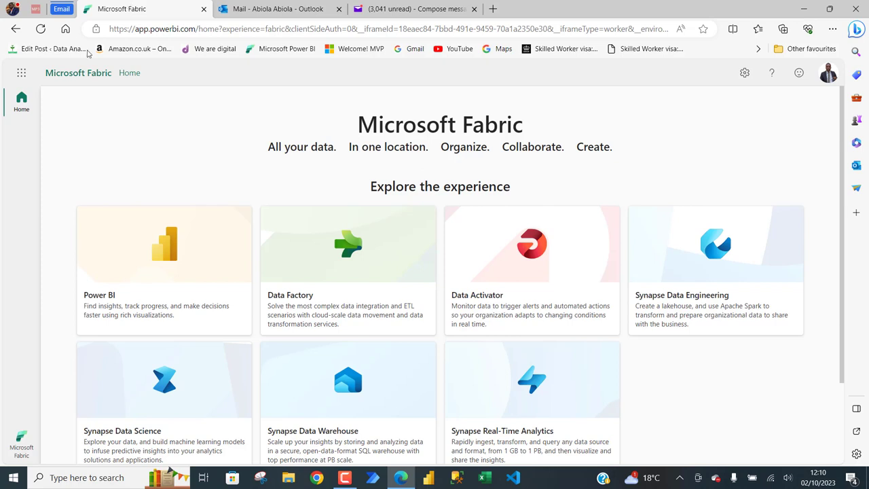
left_click(169, 244)
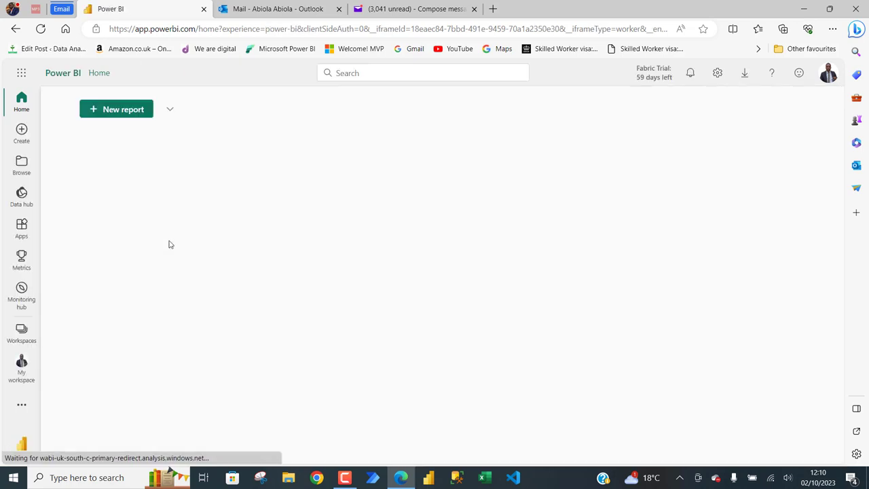
left_click(20, 335)
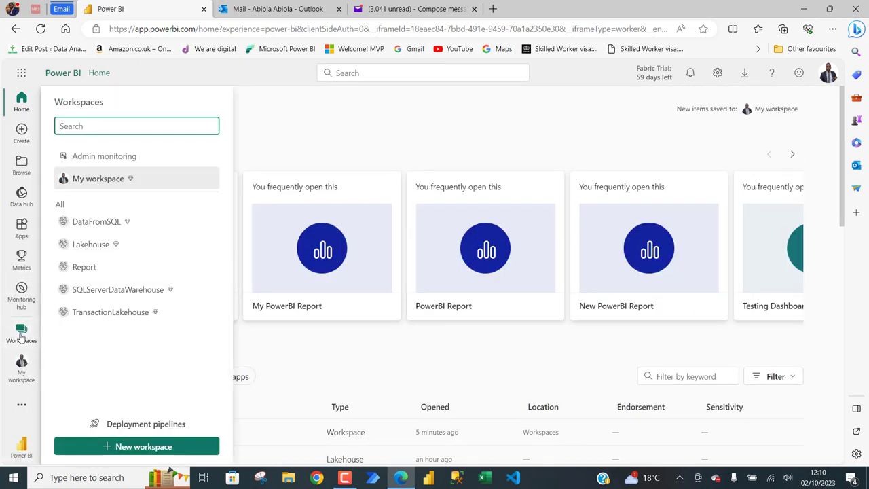
left_click(138, 446)
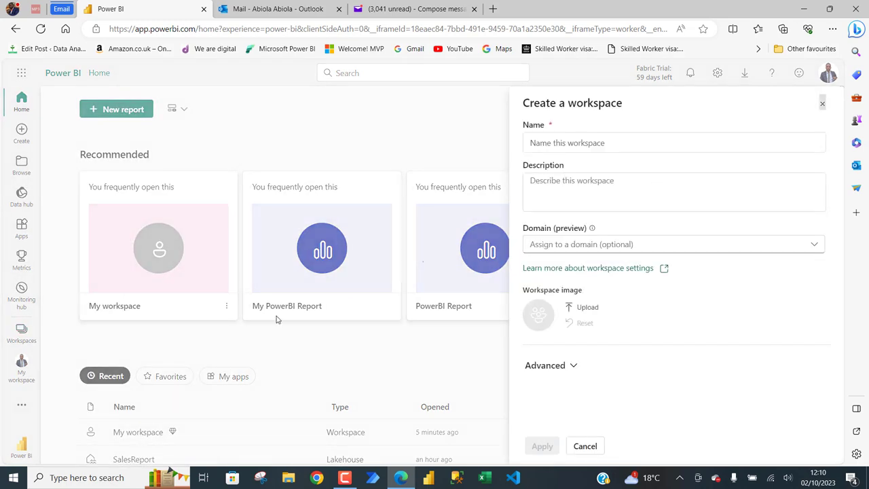
left_click(565, 143)
type("D")
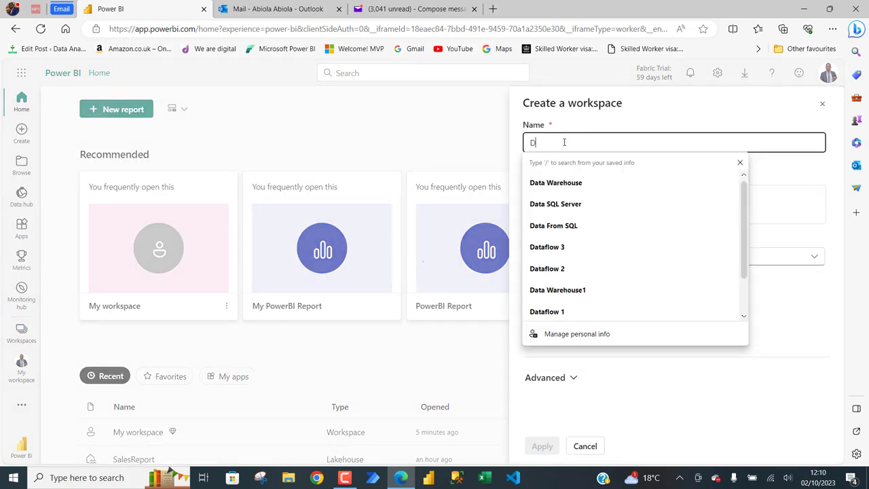
type("ataFromExchange")
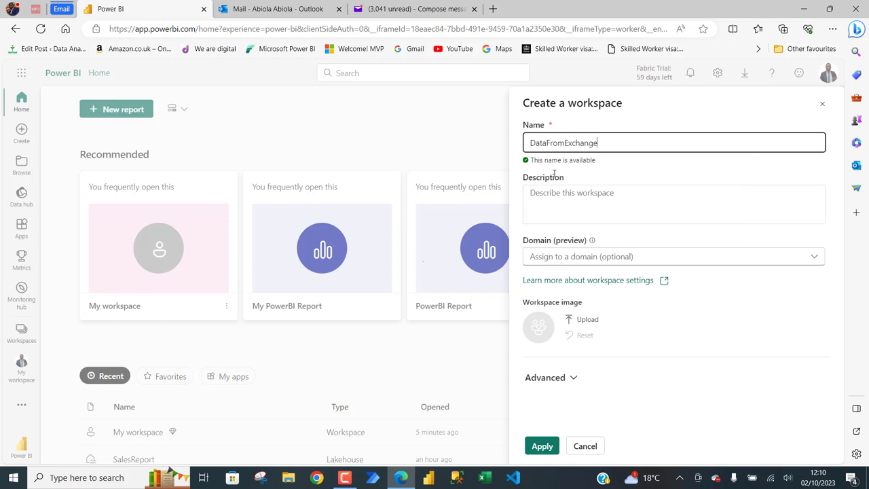
left_click(542, 447)
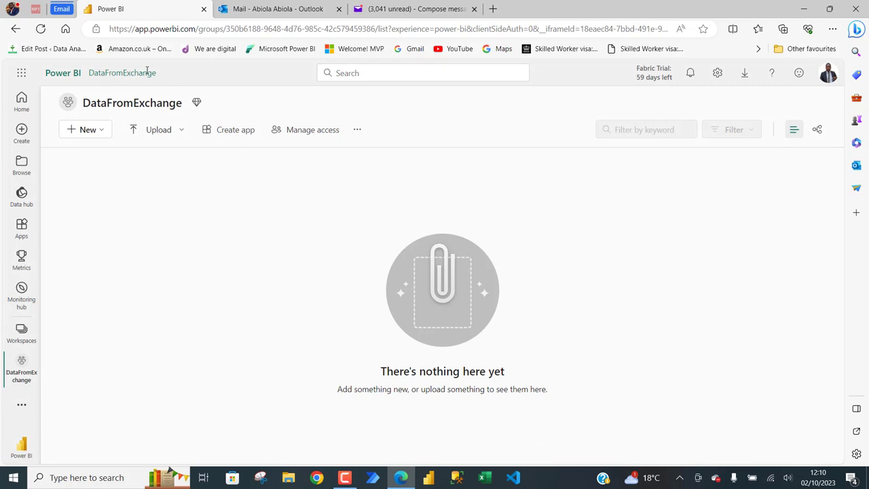
Switch to the Data Engineering experience and create a lakehouse named SalesReport in the DataFromExchange workspace.
left_click(22, 448)
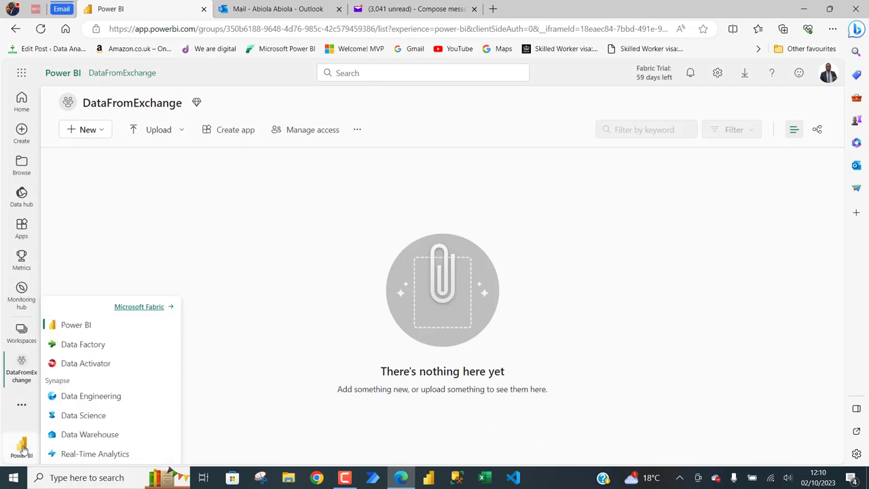
left_click(102, 399)
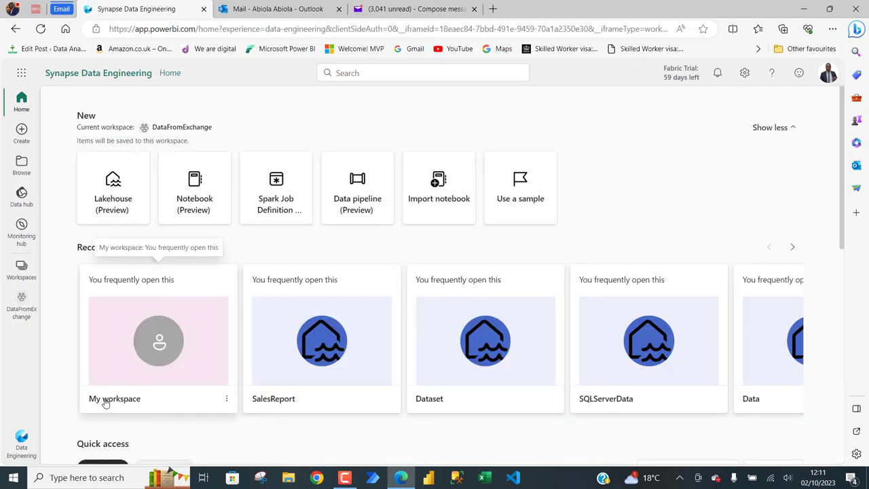
left_click(122, 190)
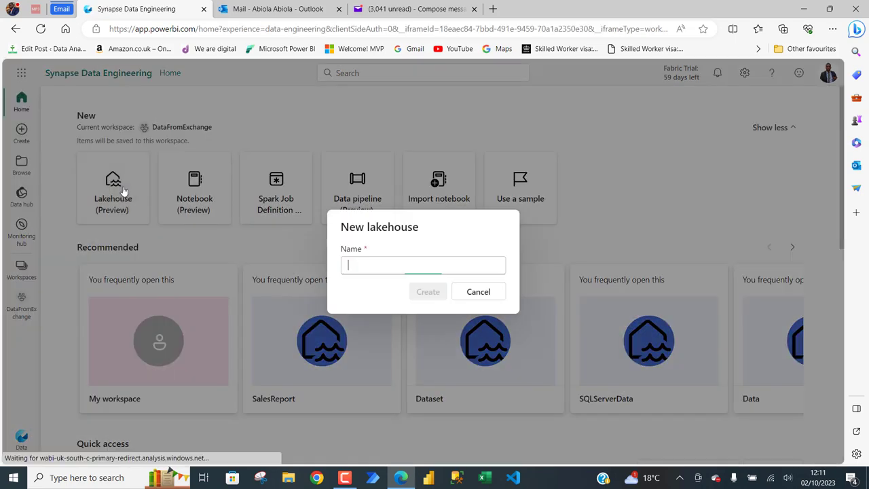
left_click(382, 264)
type("Sales")
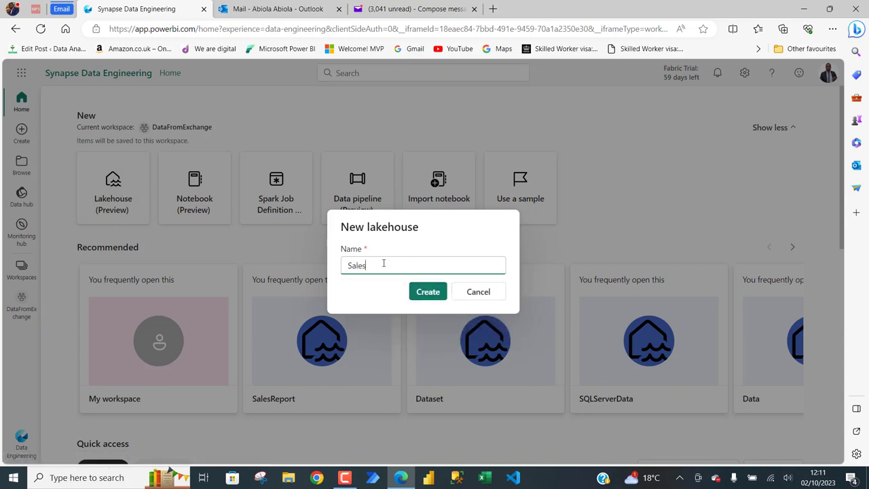
type("Report")
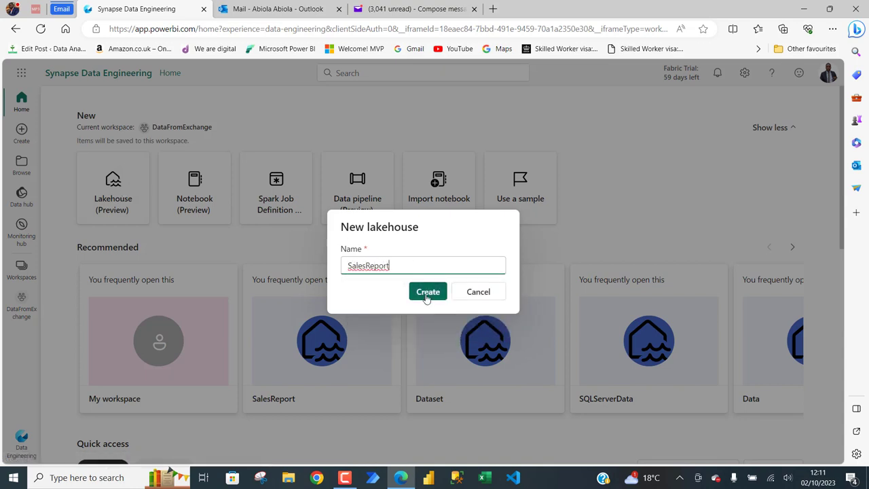
left_click(426, 293)
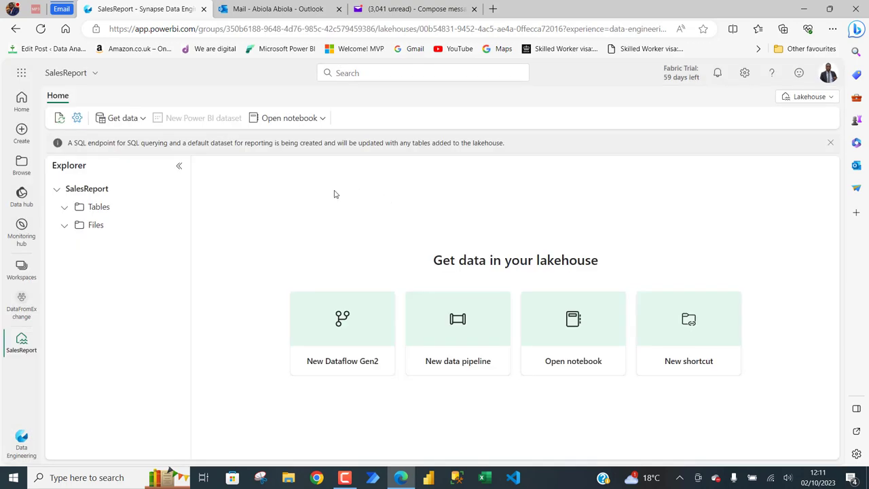
Create a Dataflow Gen2 from the SalesReport lakehouse and rename it SalesDataToBEConsolidated.
left_click(130, 121)
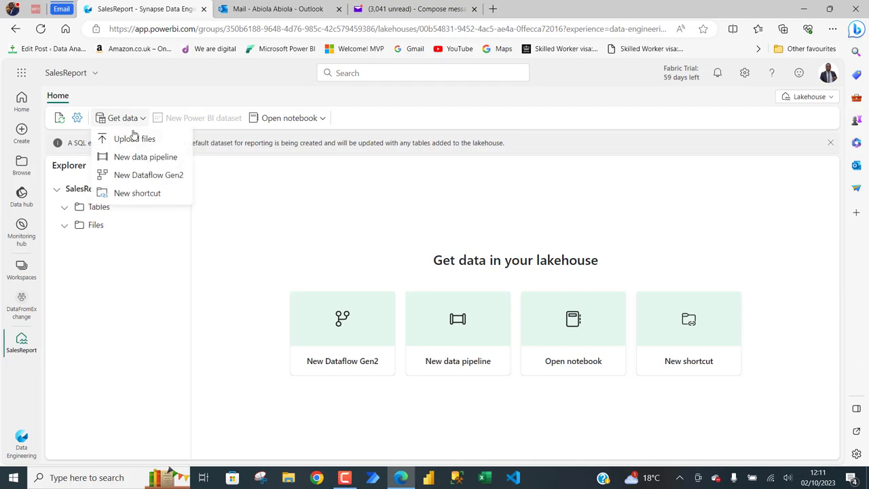
left_click(150, 177)
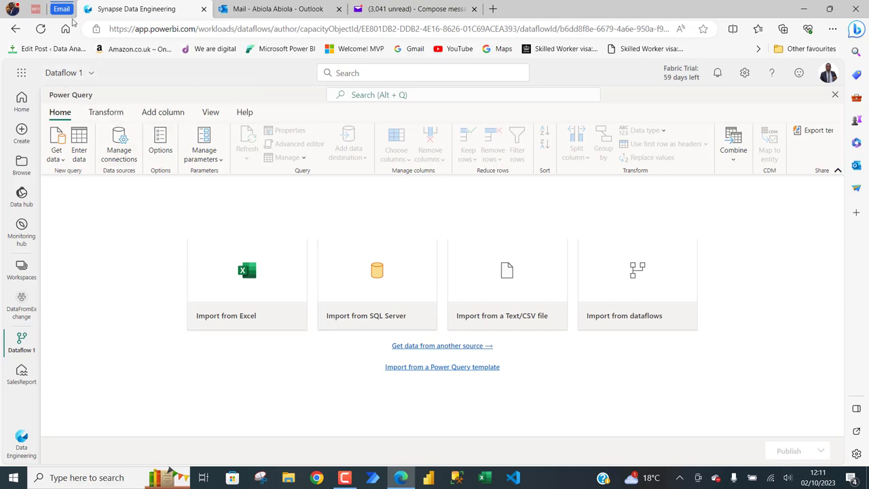
left_click(80, 73)
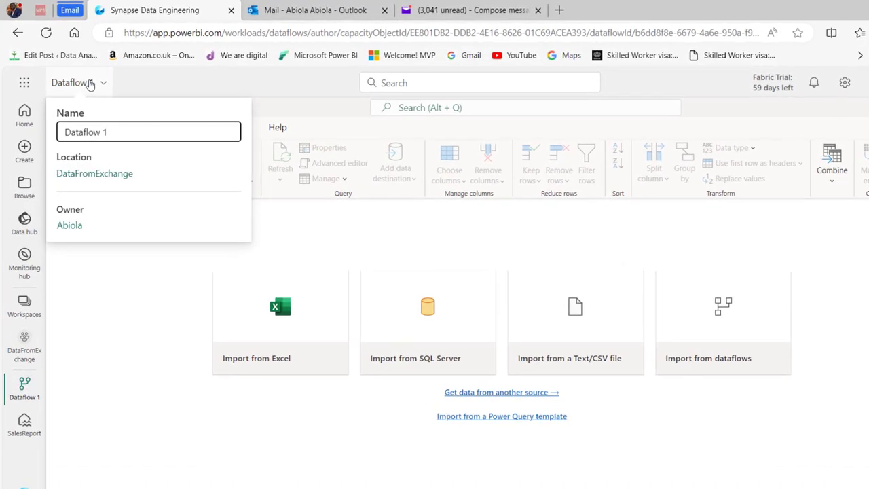
key("ctrl+a")
type("Sal")
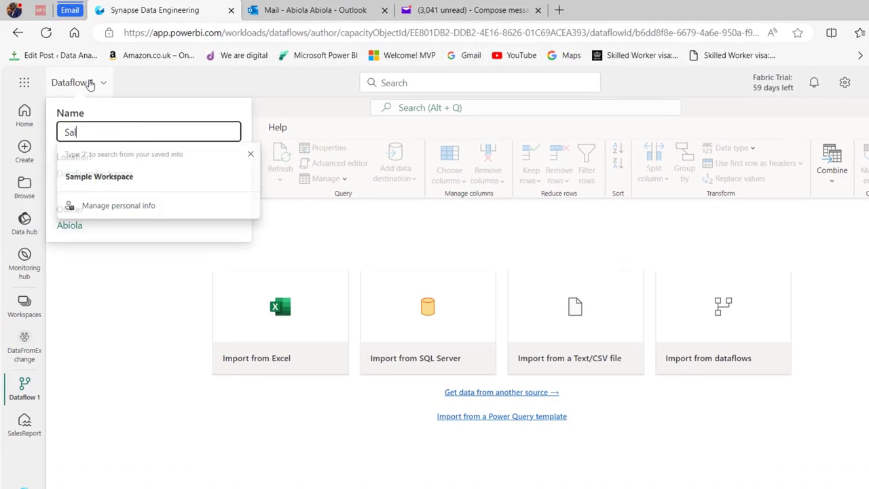
type("esDataToB")
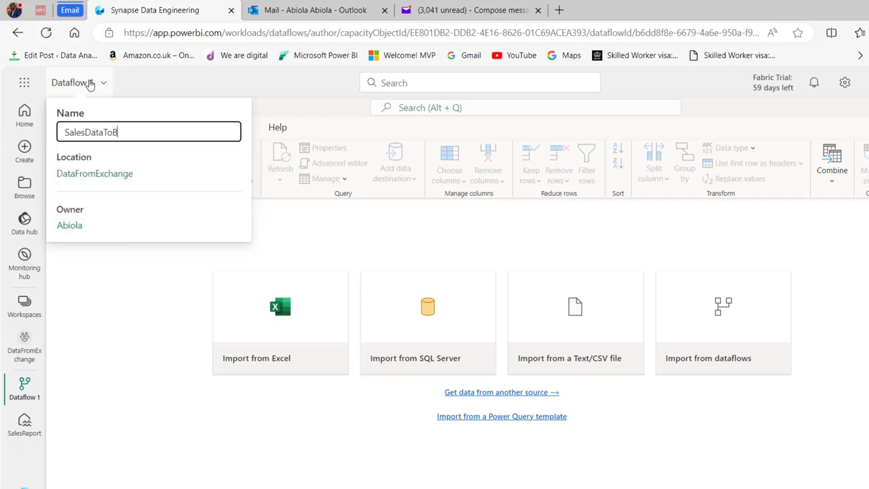
type("EConsolidated")
key("Return")
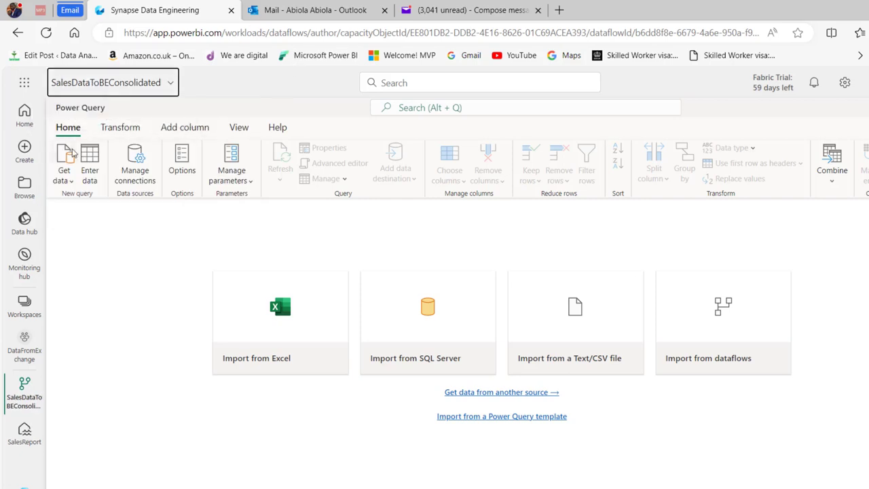
Add a blank query to the dataflow and rename it YearlySalesReports.
left_click(62, 177)
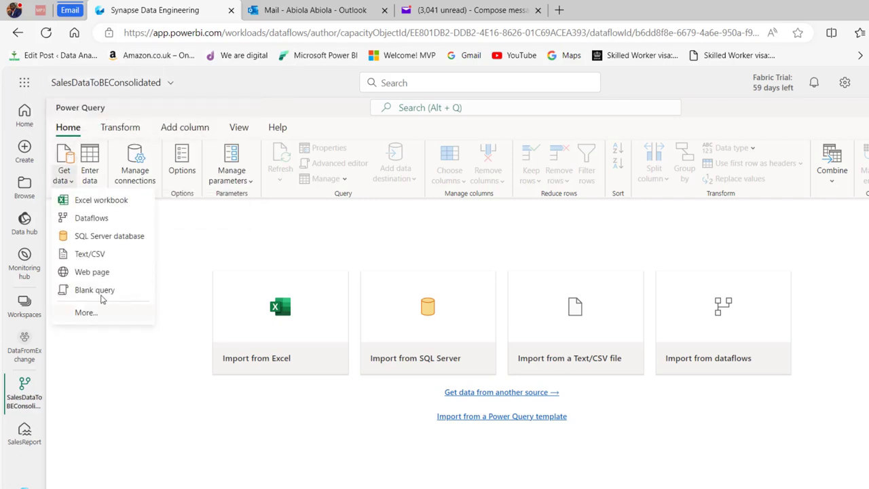
left_click(114, 292)
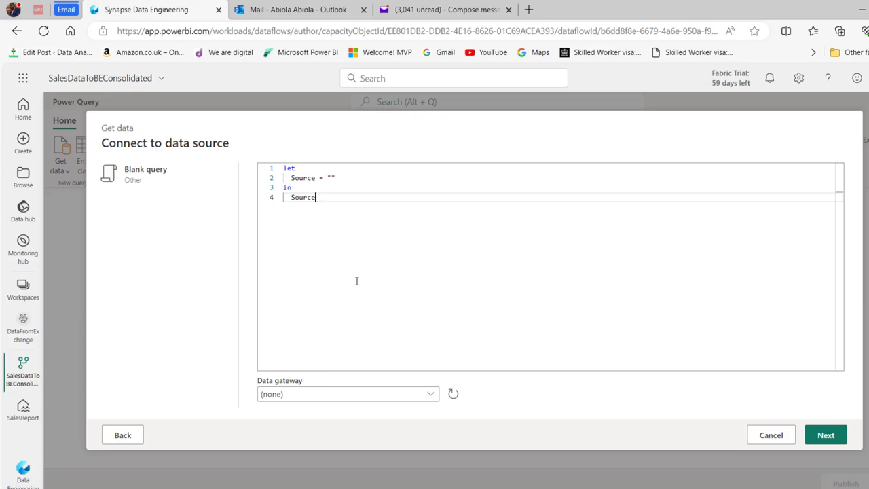
left_click(840, 437)
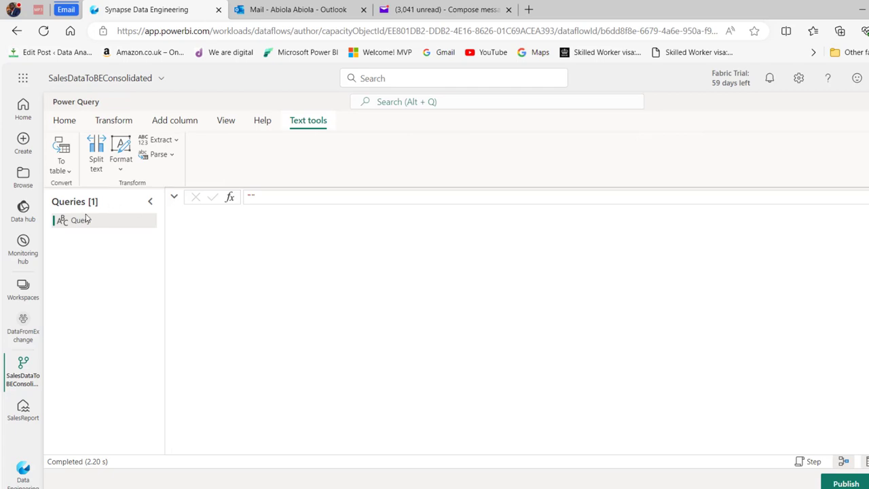
right_click(93, 222)
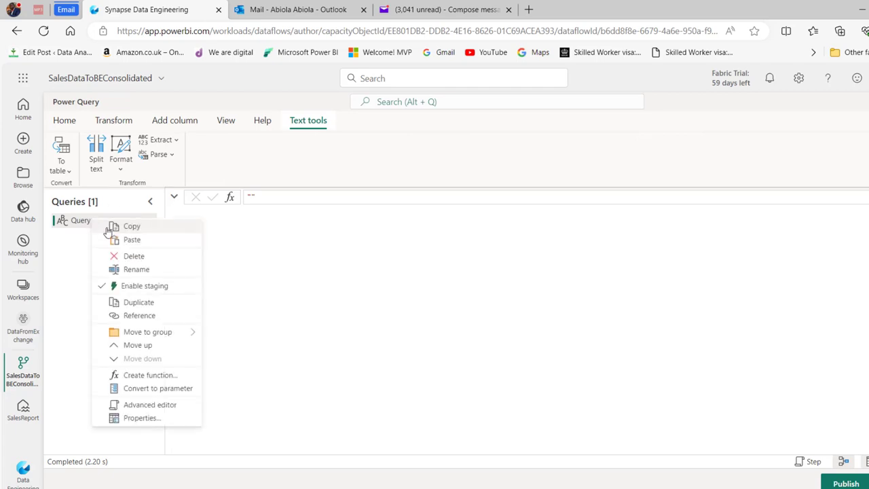
left_click(150, 271)
type("Ye")
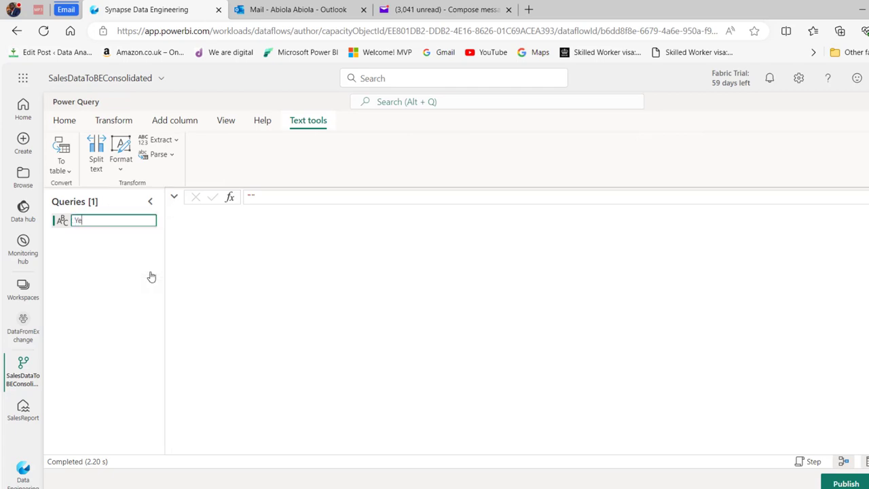
type("arlySalesReports")
key("Return")
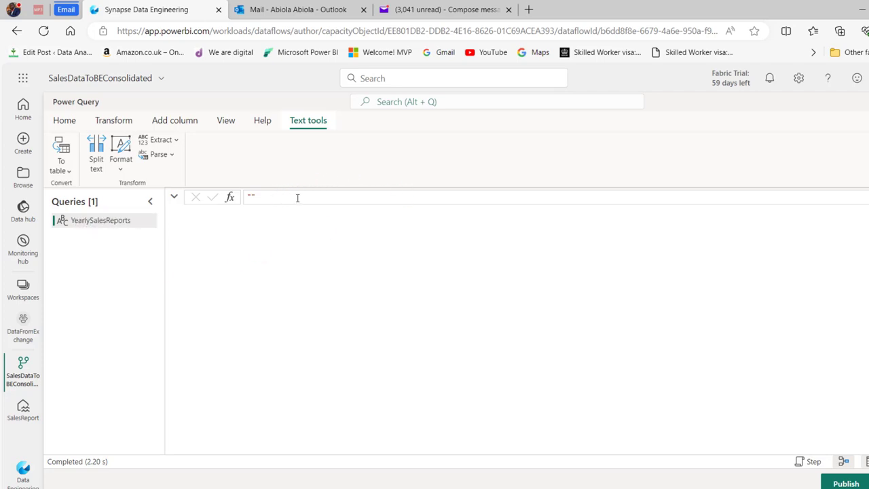
Set the YearlySalesReports query formula to Exchange.Contents with the mailbox's e-mail address, looked up in the Outlook account details, as its argument.
left_click_drag(287, 197, 192, 196)
type("Exchange.Contents(")
left_click(299, 9)
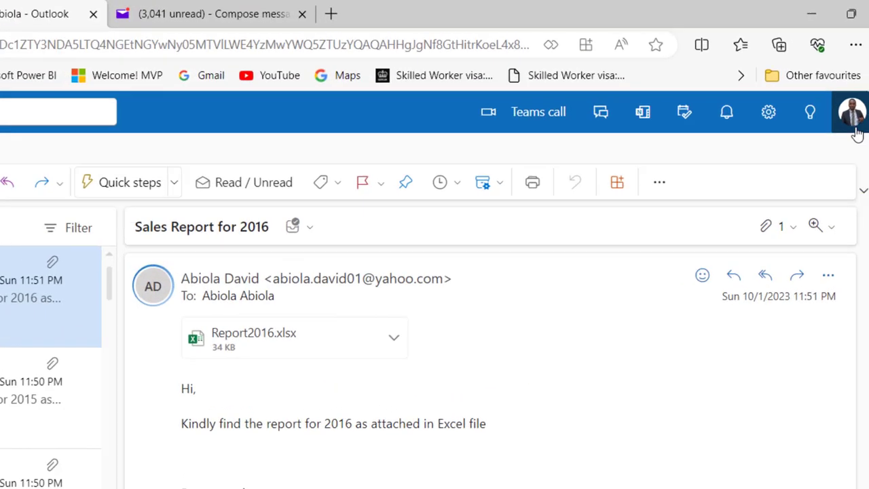
left_click(853, 124)
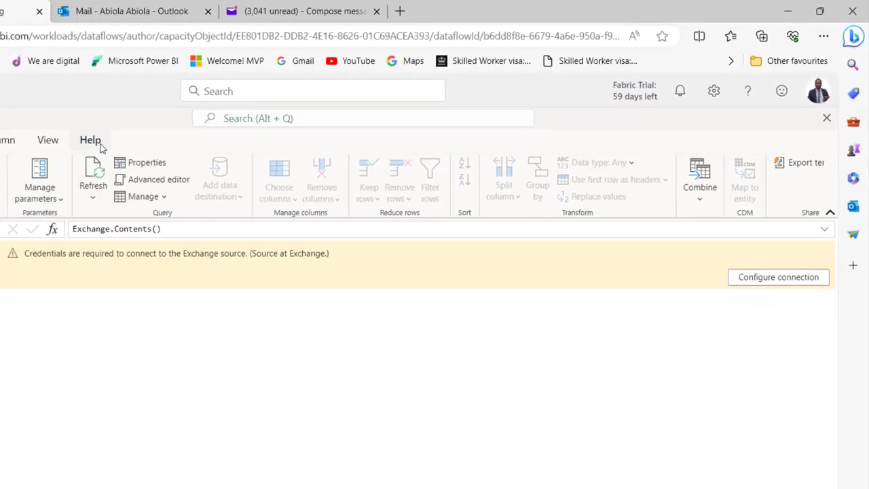
key("ctrl+v")
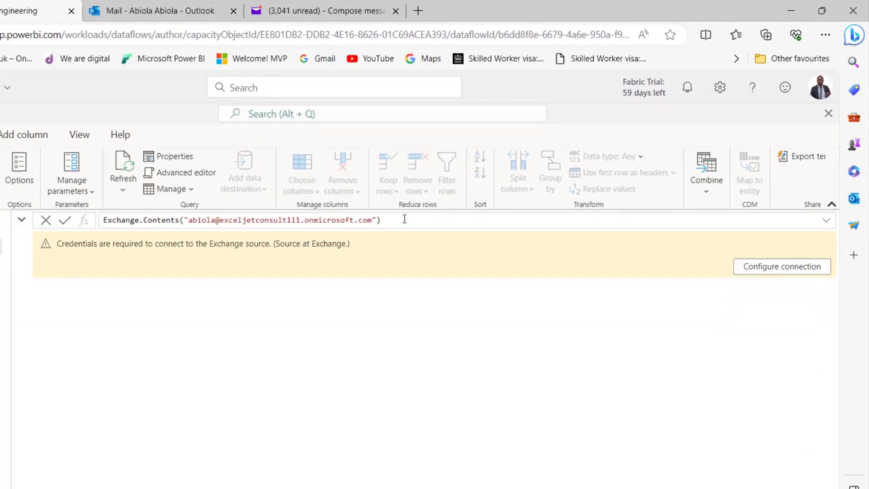
Configure a new Exchange connection for the query using the signed-in organizational account and connect to it.
left_click_drag(404, 219, 210, 202)
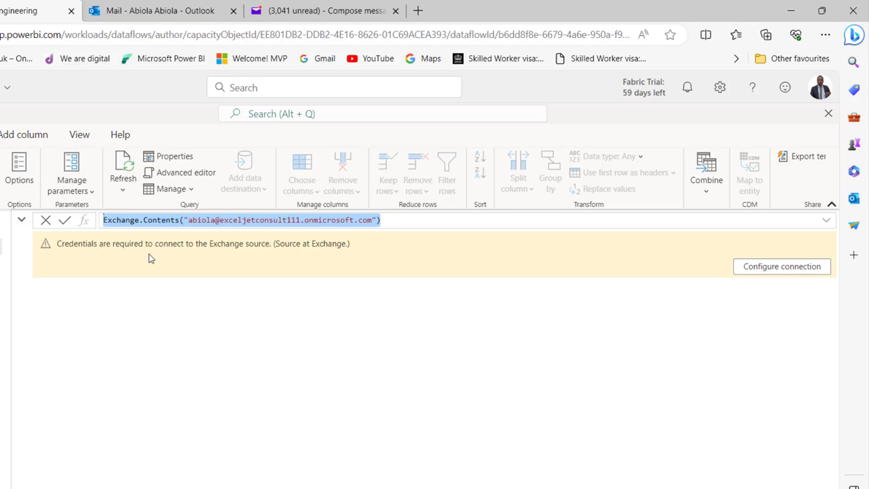
left_click(780, 268)
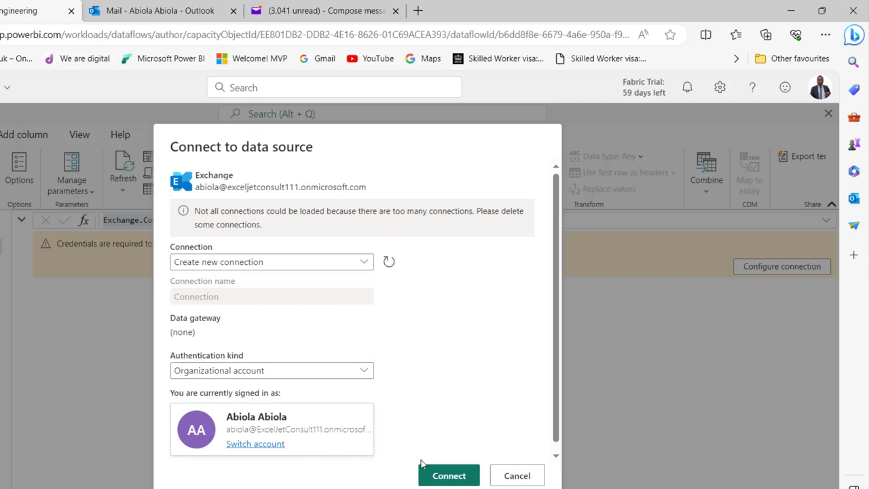
left_click(456, 478)
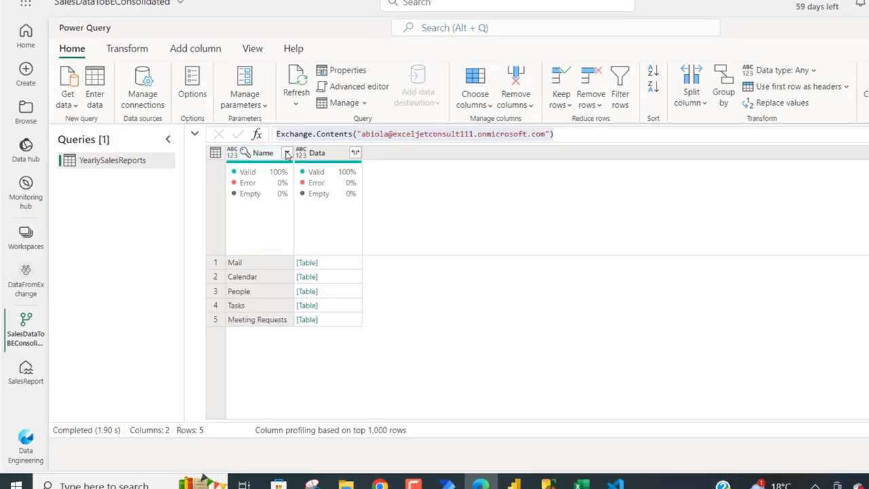
Filter the Name column to keep only the Mail row.
left_click(273, 159)
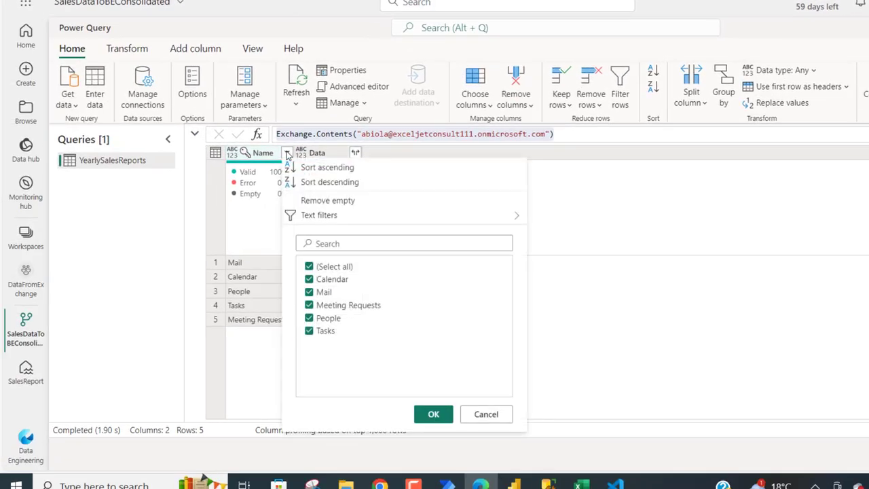
left_click(309, 266)
left_click(309, 292)
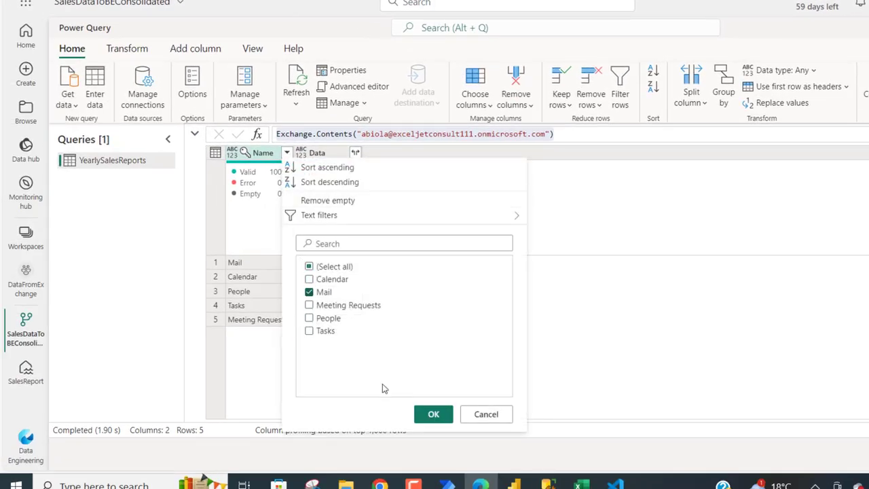
left_click(433, 415)
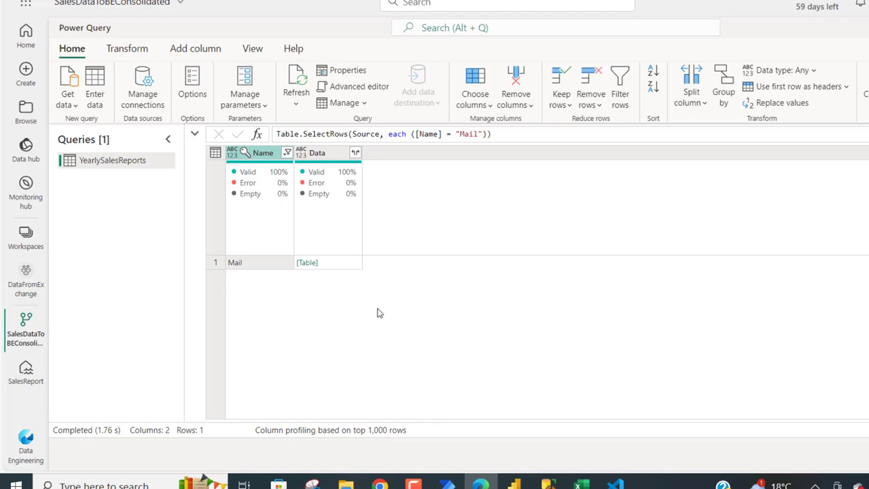
Preview the Mail table and expand the Data column to only Folder Path, Subject, Sender, HasAttachments and Attachments, without the original name as prefix.
left_click(347, 263)
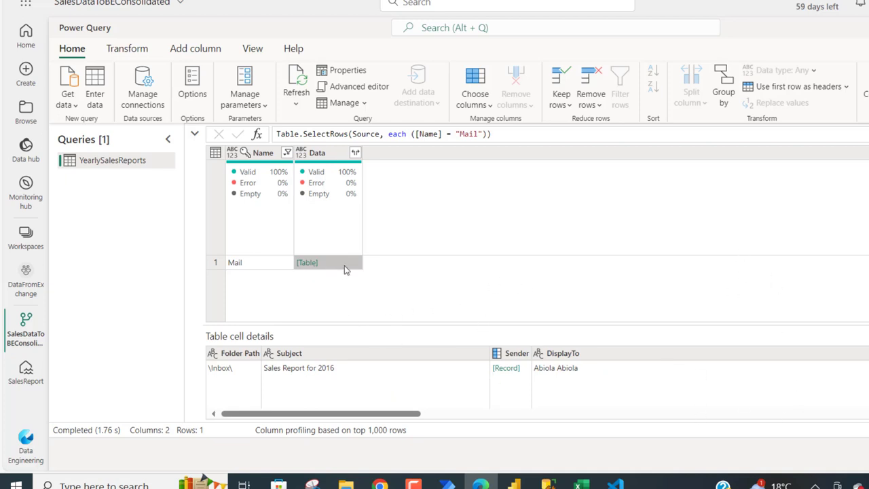
left_click(355, 154)
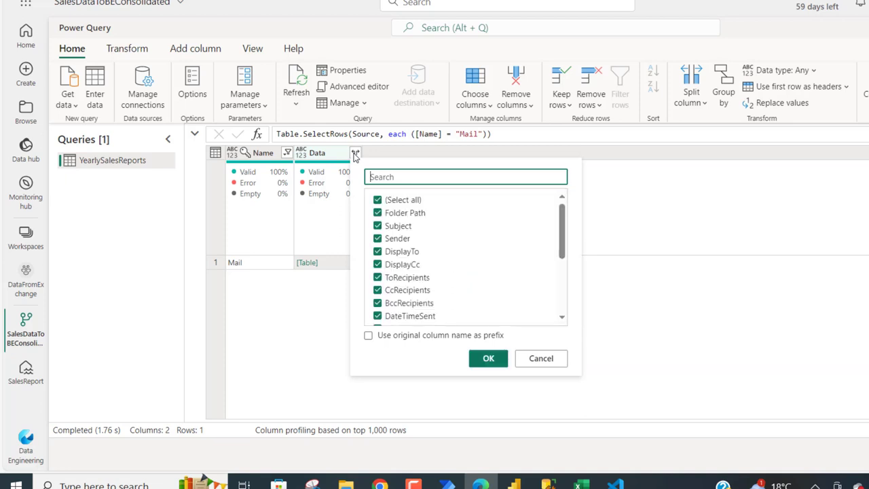
left_click(378, 202)
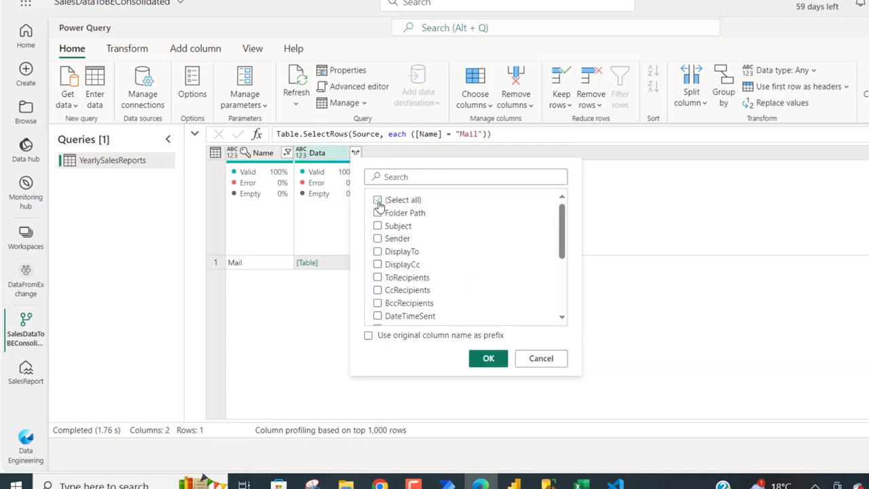
left_click(378, 213)
left_click(378, 227)
left_click(378, 239)
left_click_drag(562, 230, 563, 314)
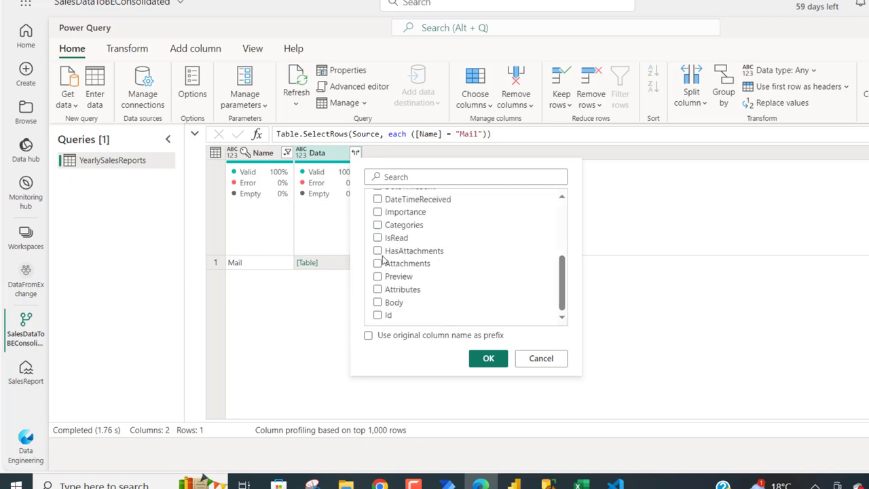
left_click(378, 252)
left_click(378, 264)
left_click(490, 364)
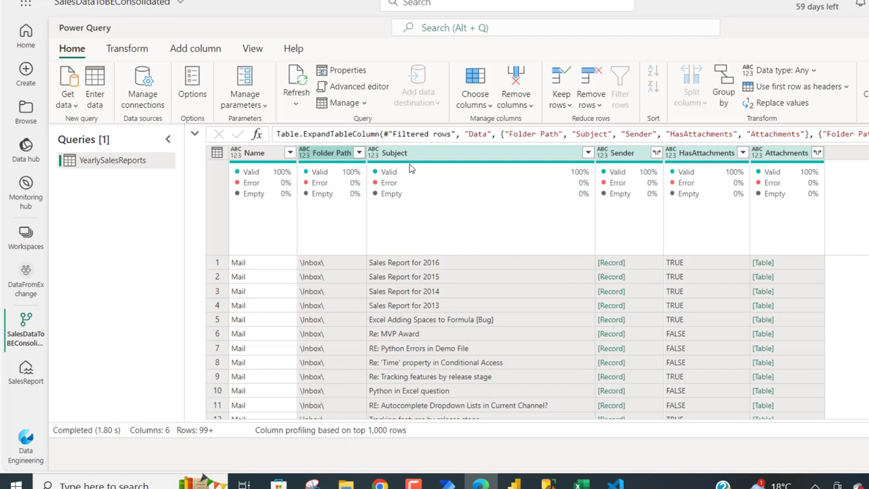
Remove the Name column and expand the Sender records into Name and Address, without the original column name as prefix.
right_click(263, 158)
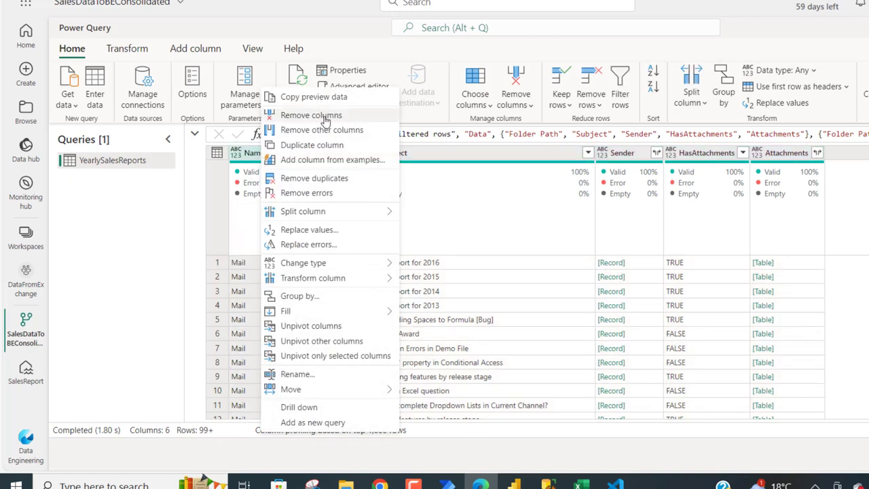
left_click(326, 117)
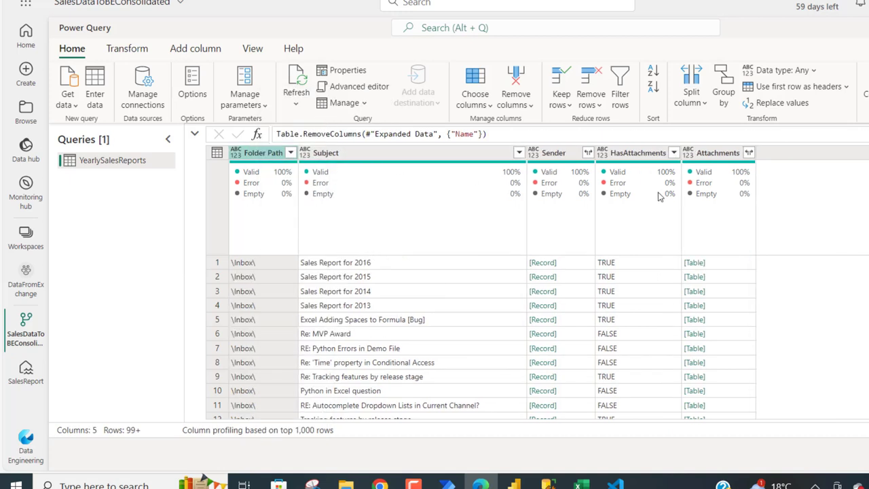
left_click(569, 267)
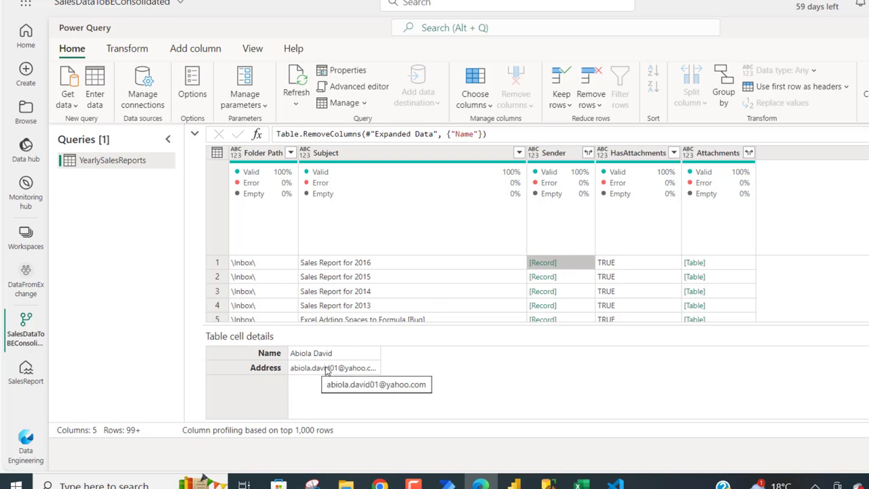
left_click(589, 154)
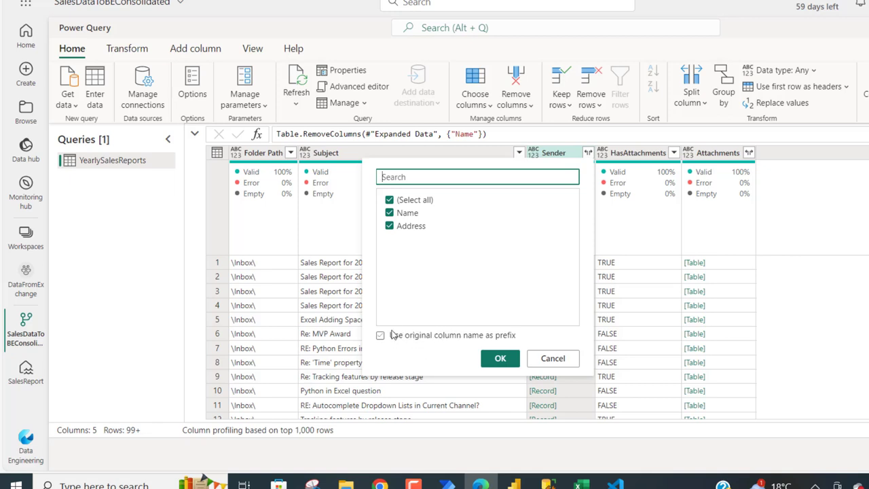
left_click(498, 358)
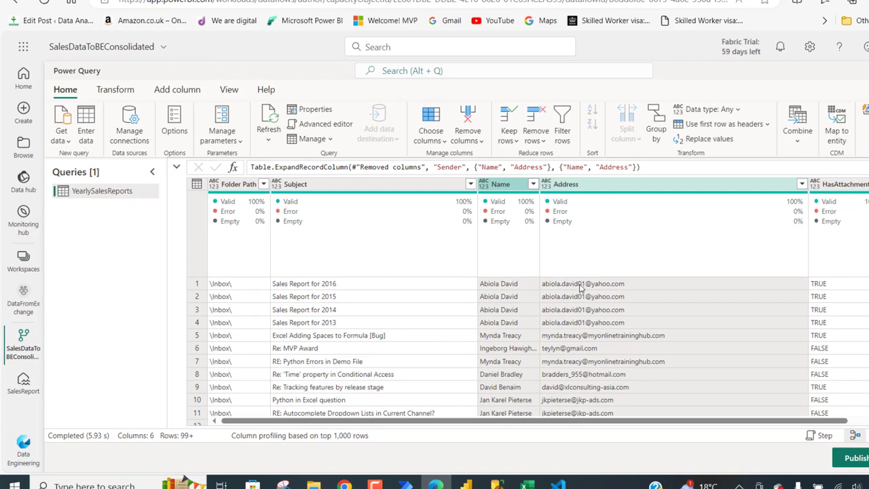
Filter the Address column to keep only the e-mail address that sent the sales reports.
left_click(802, 185)
left_click(608, 300)
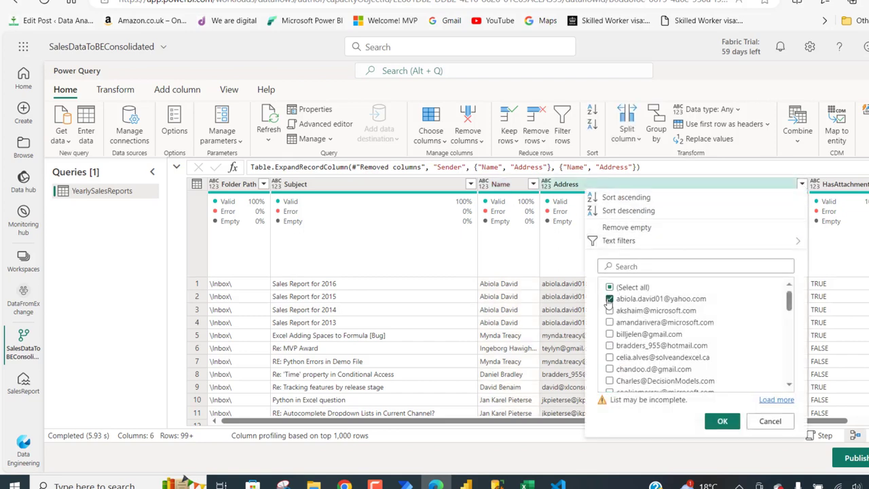
left_click(723, 422)
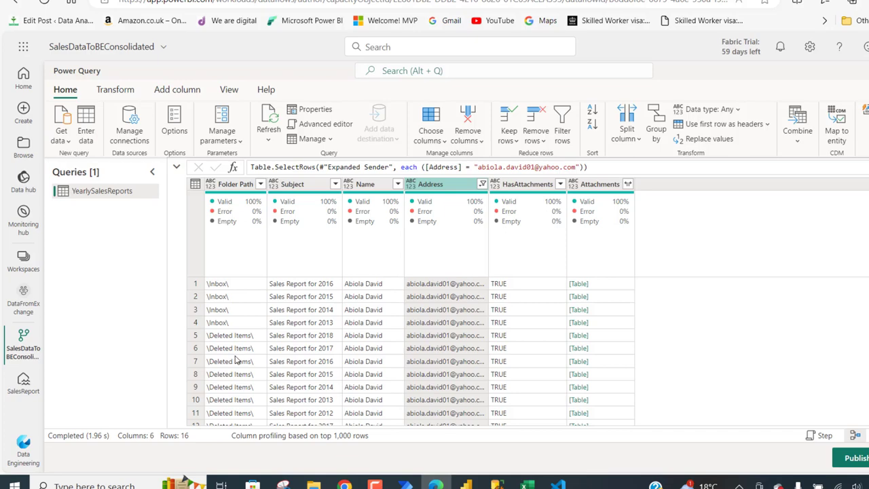
Check the report e-mails in the Outlook inbox, return to the dataflow, and filter Folder Path to exclude \Deleted Items\, keeping only \Inbox\.
left_click(271, 1)
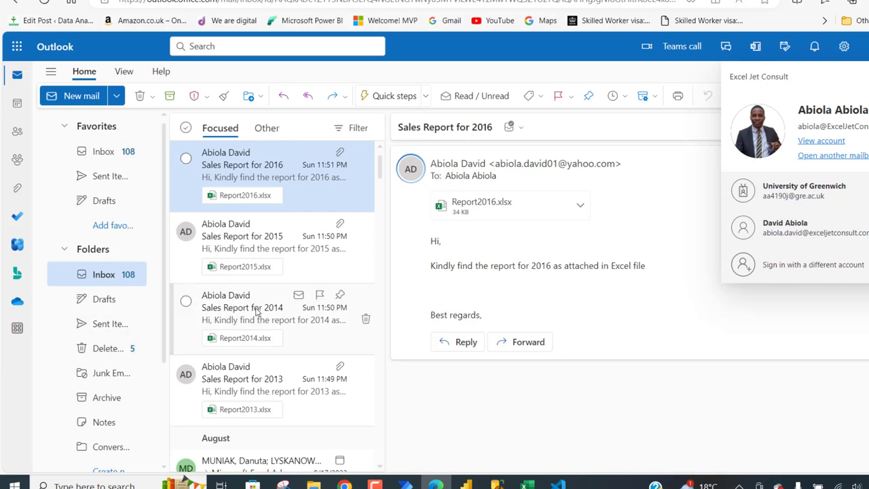
key("ctrl+Tab")
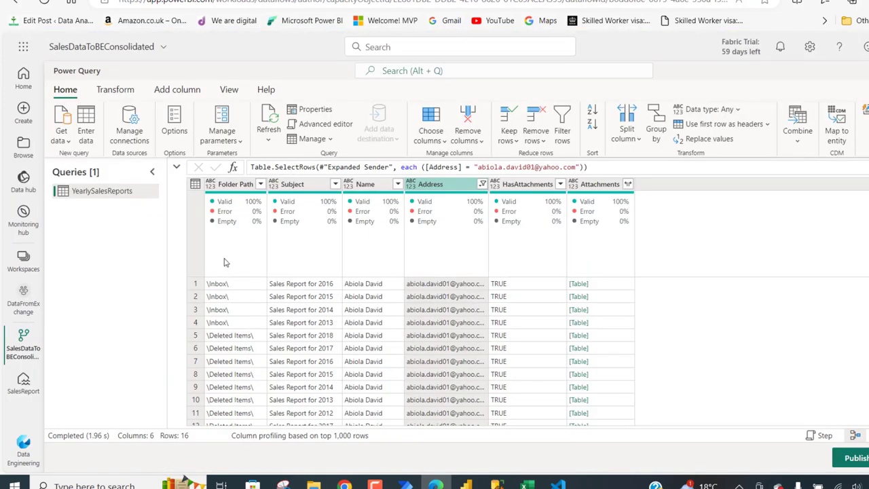
left_click(260, 185)
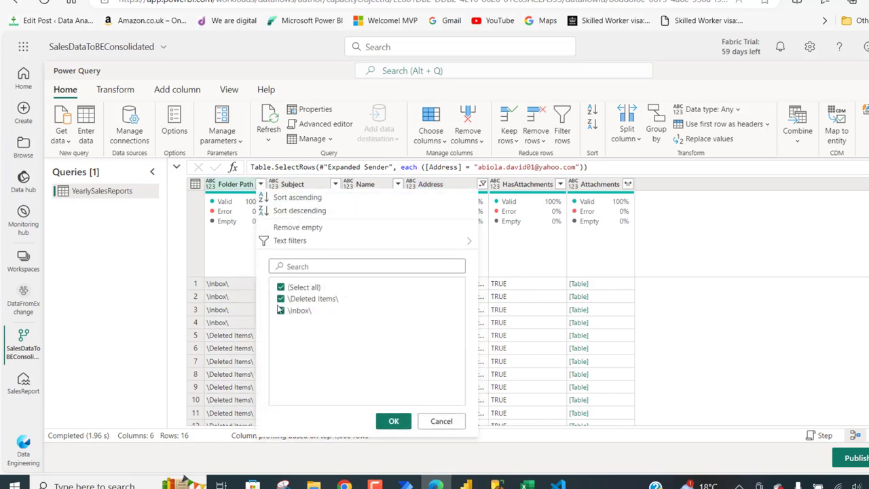
left_click(281, 299)
left_click(392, 422)
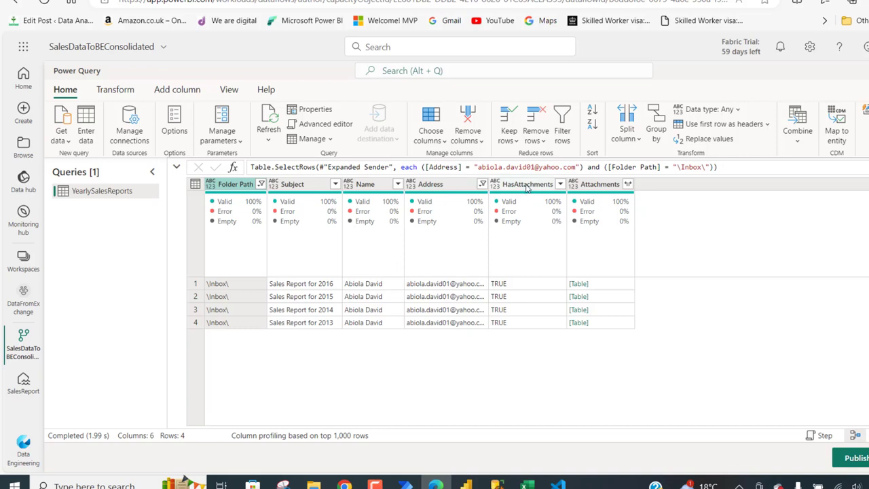
Apply a logical filter to the HasAttachments column that keeps rows equal to TRUE.
left_click(560, 185)
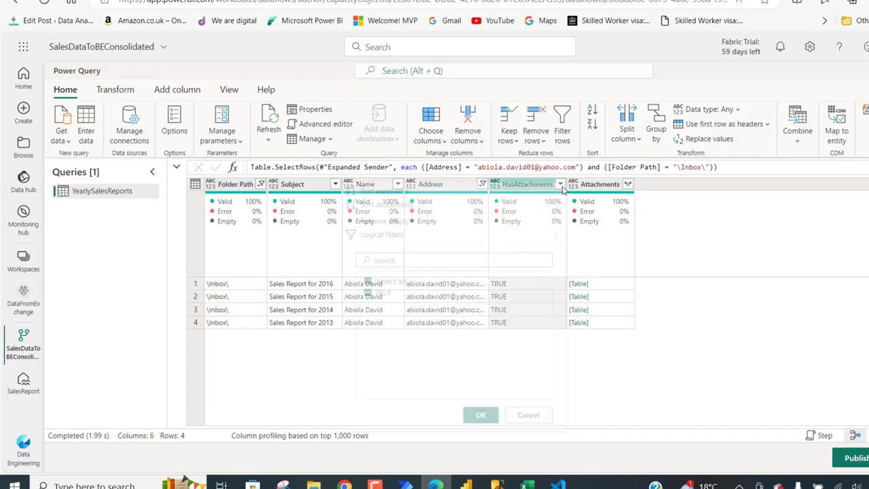
mouse_move(521, 241)
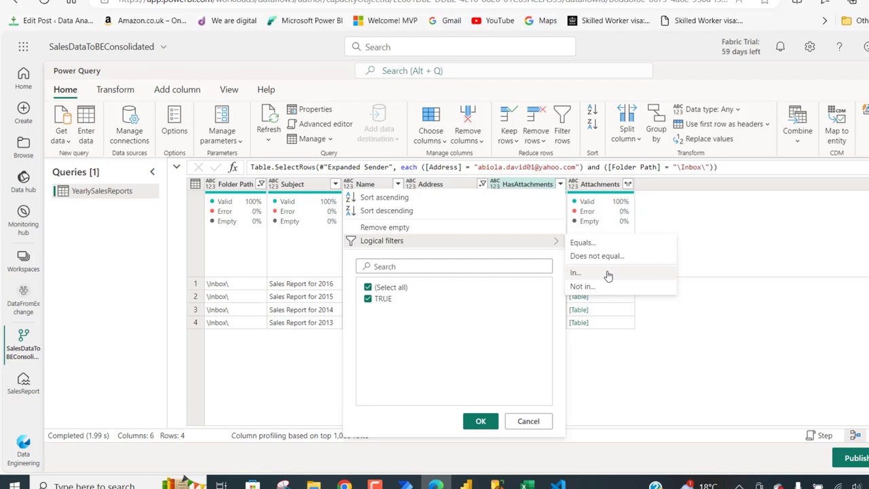
left_click(595, 250)
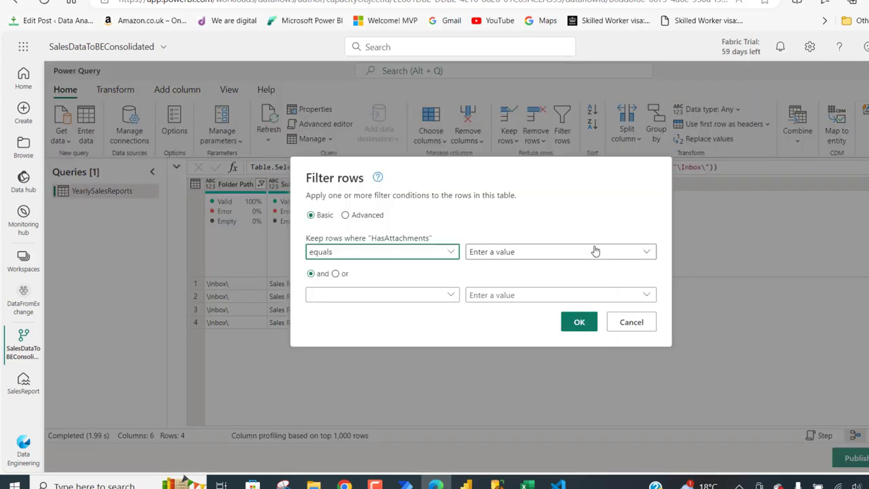
left_click(647, 251)
left_click(520, 271)
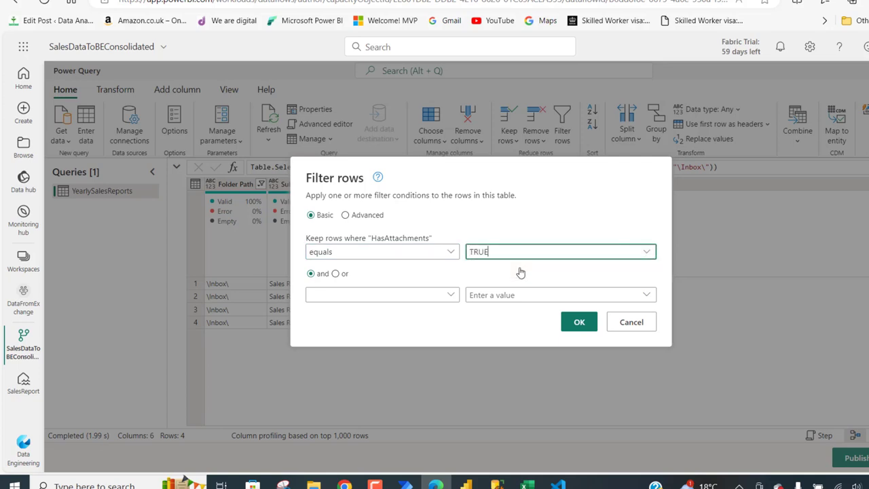
left_click(580, 325)
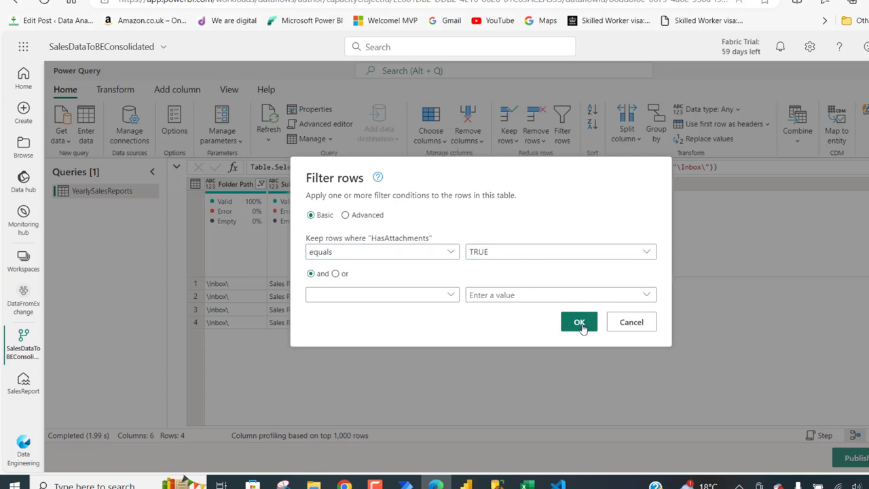
left_click(581, 324)
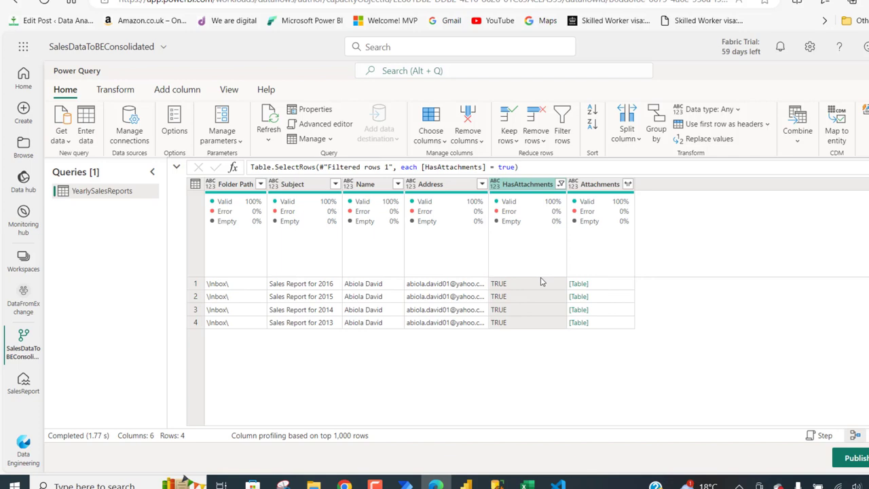
Apply a text filter to the Subject column that keeps rows containing "Sales Report".
left_click(336, 185)
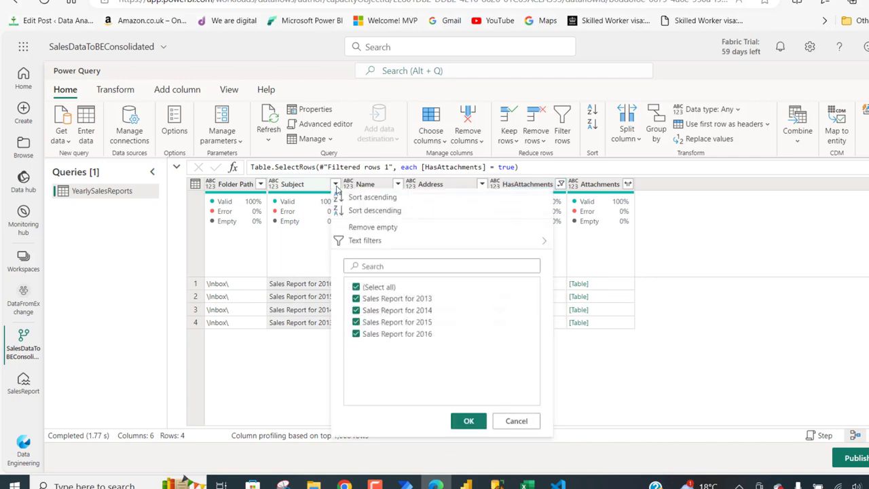
mouse_move(416, 244)
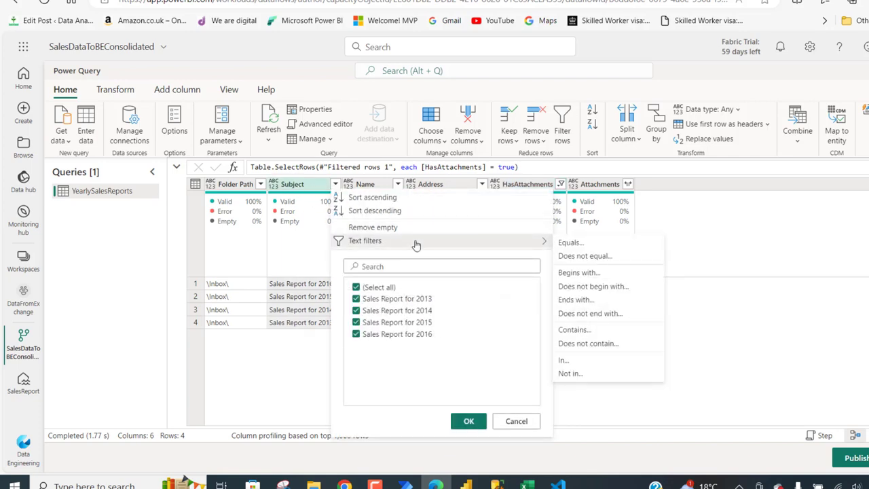
left_click(574, 330)
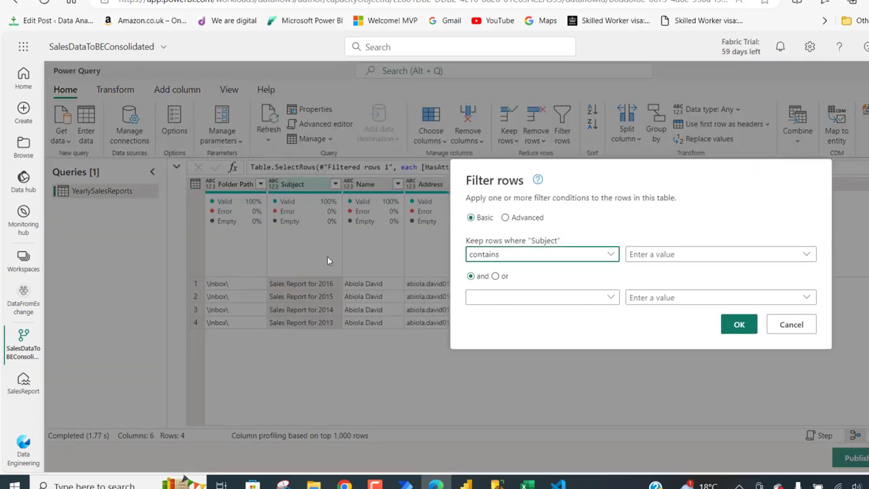
left_click(676, 250)
type("Sales R")
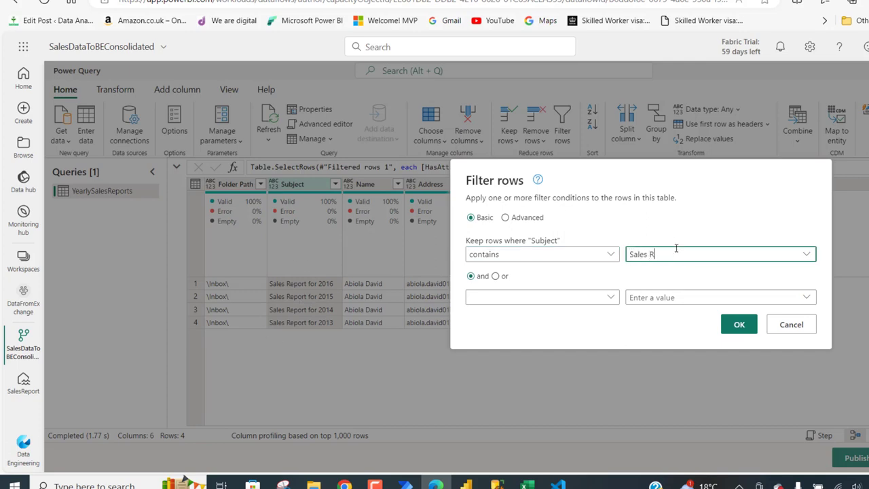
type("eport")
left_click(741, 327)
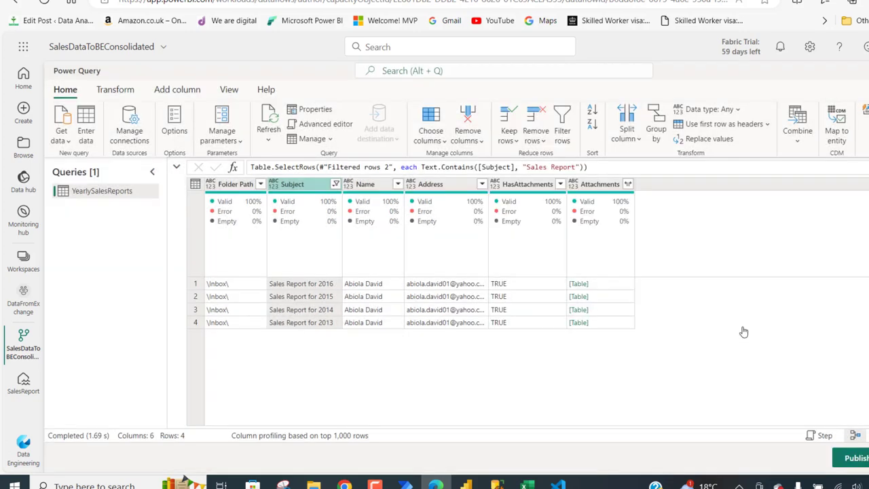
Remove the Folder Path, Subject, Name, Address and HasAttachments columns, leaving only Attachments.
left_click(230, 189)
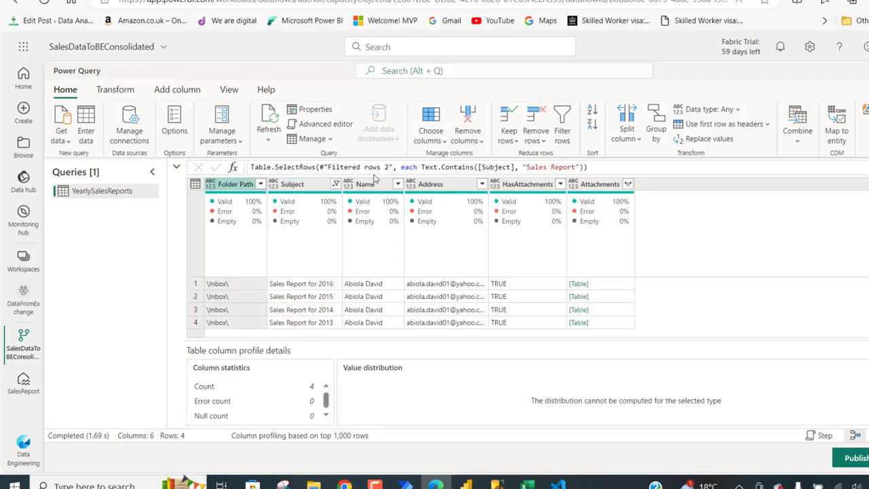
left_click(523, 187)
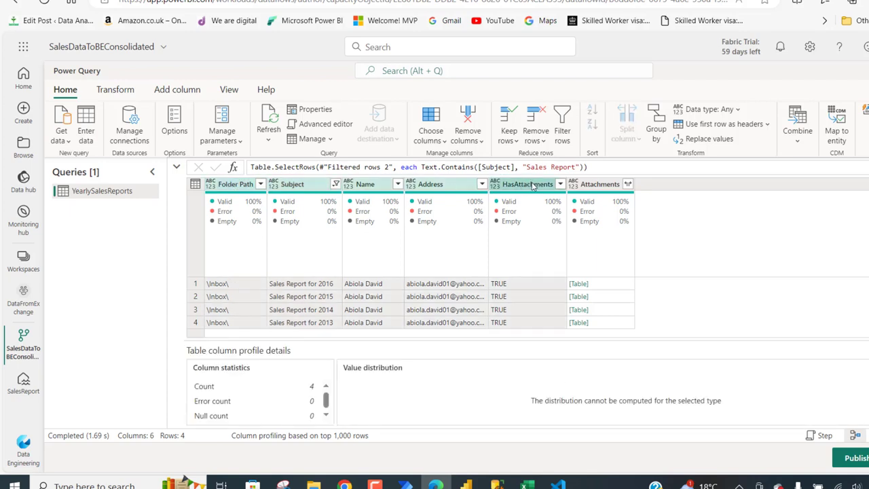
right_click(533, 187)
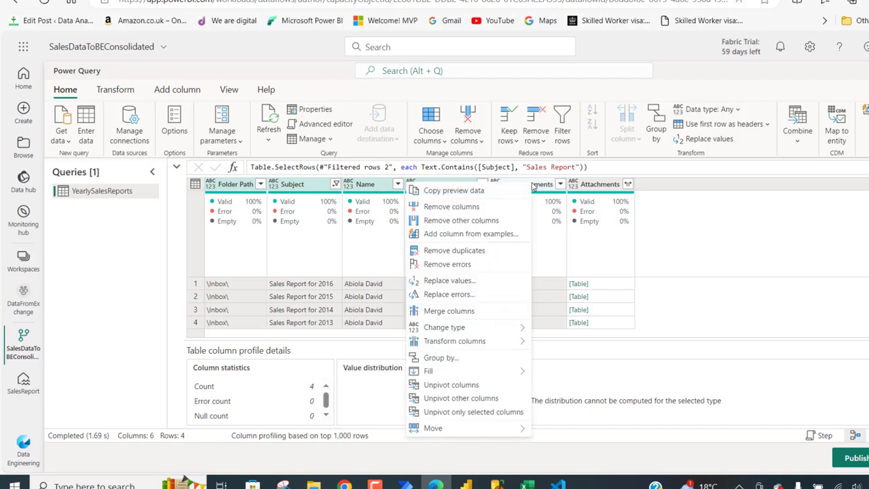
left_click(467, 208)
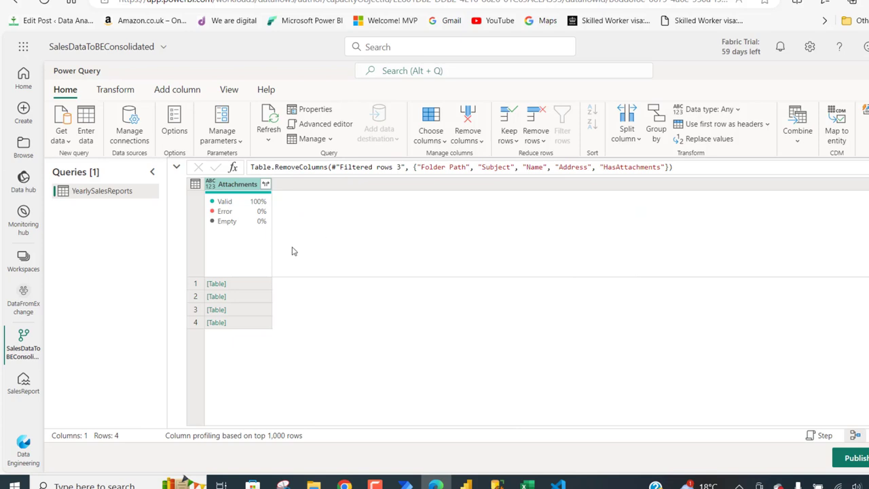
Preview the first attachment table, and expand Attachments into only Name, Extension and AttachmentContent, without the original column name as prefix.
left_click(254, 289)
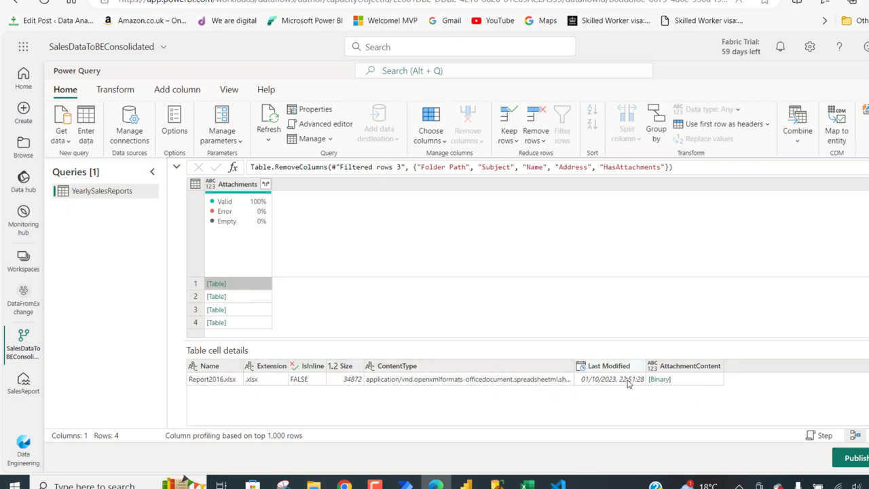
left_click(266, 184)
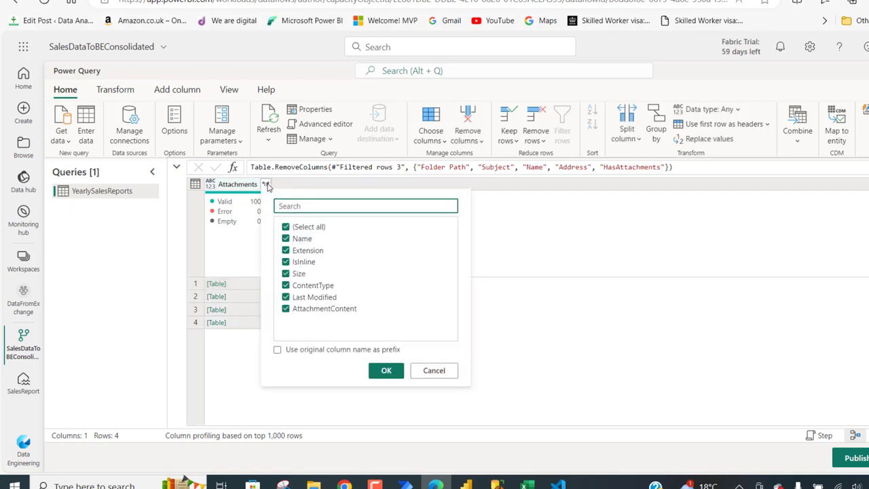
left_click(286, 227)
left_click(286, 239)
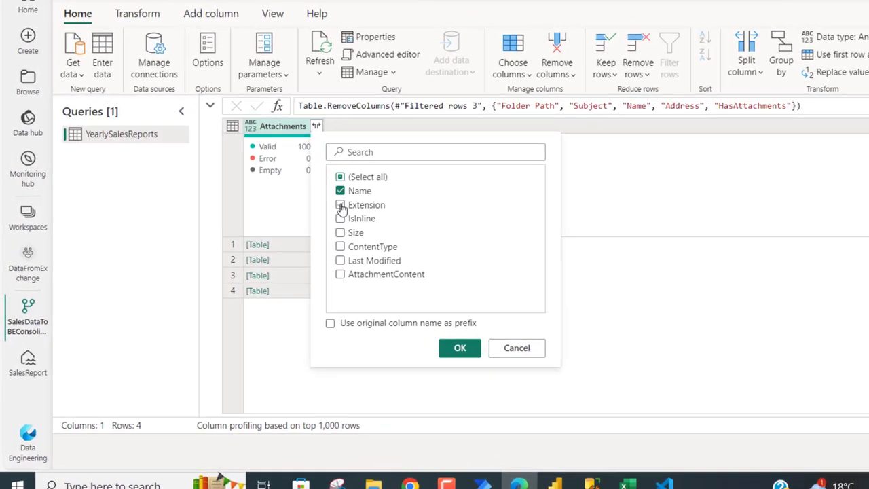
left_click(286, 250)
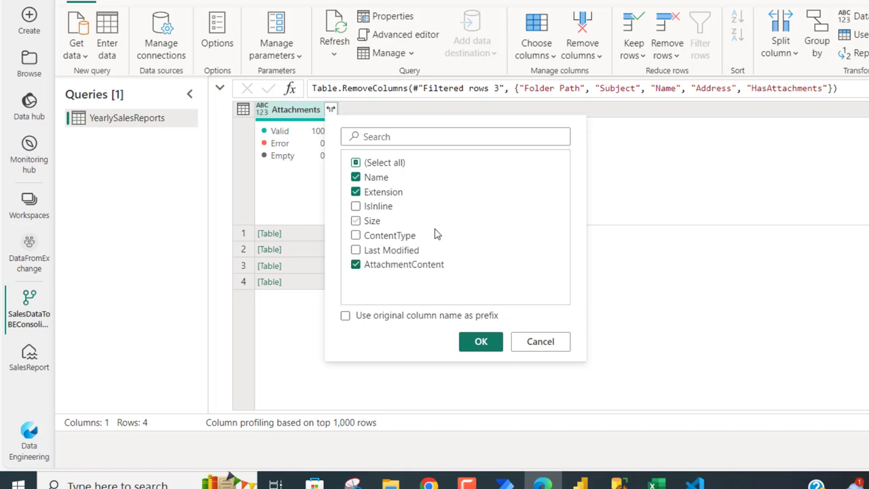
left_click(481, 342)
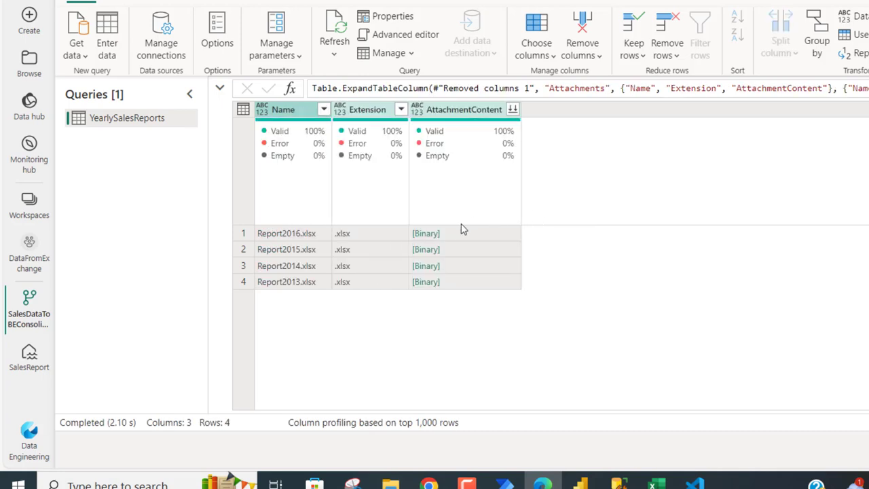
Preview the binary files in the AttachmentContent column for the different report rows.
left_click(489, 240)
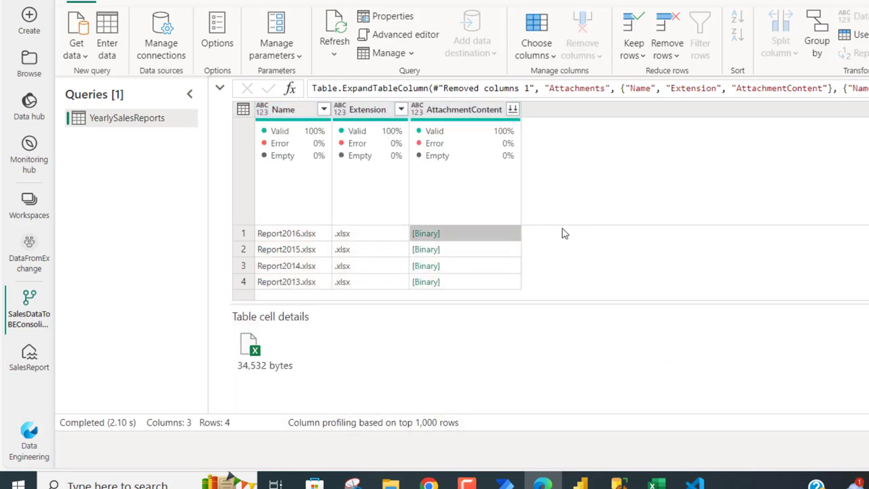
left_click(476, 286)
left_click(490, 266)
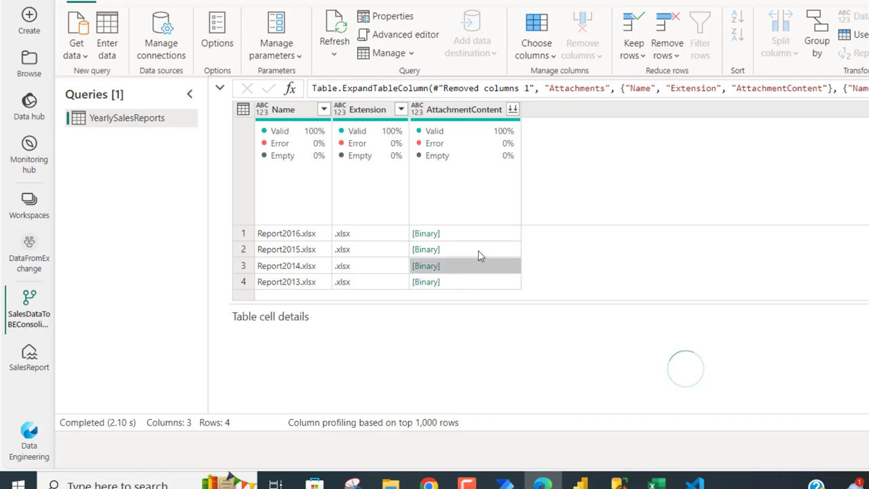
left_click(497, 243)
left_click(492, 237)
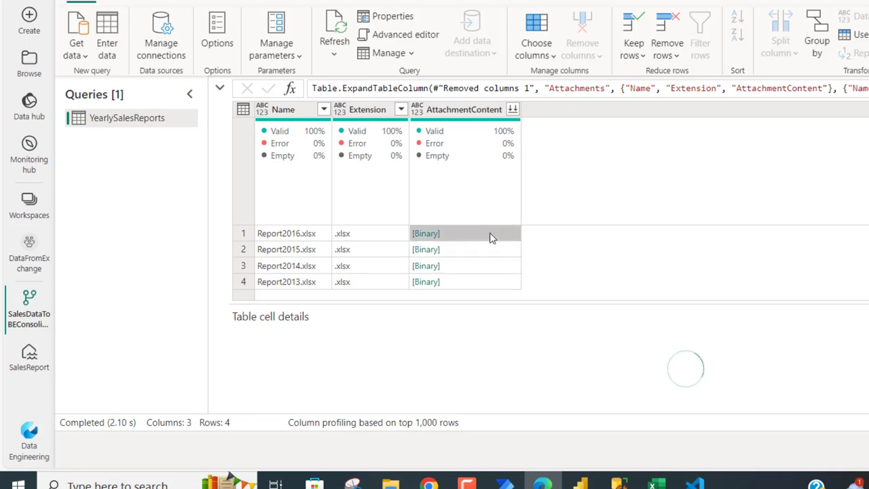
Filter the Extension column to rows equal to .xlsx, and remove the Extension and Name columns.
left_click(402, 110)
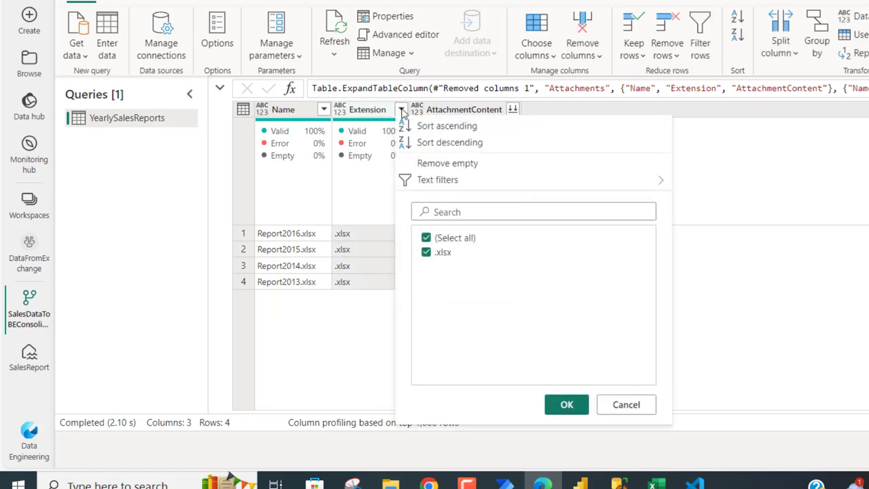
left_click(536, 180)
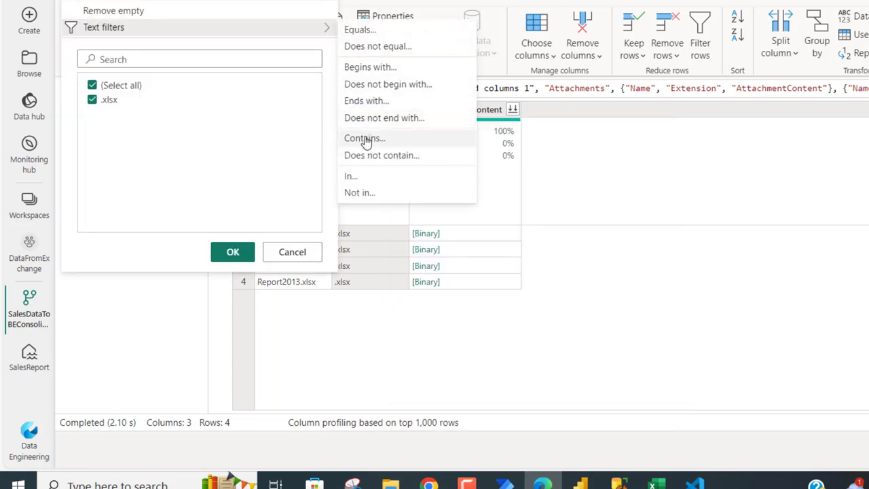
left_click(371, 33)
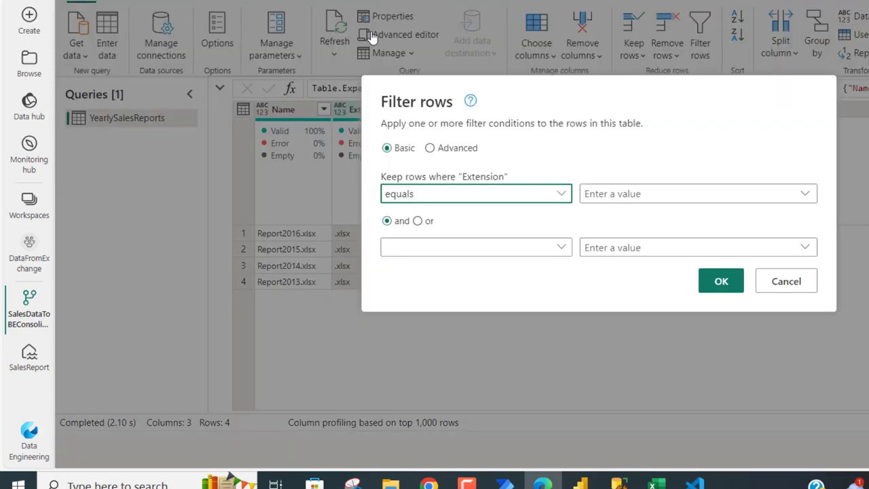
left_click(805, 194)
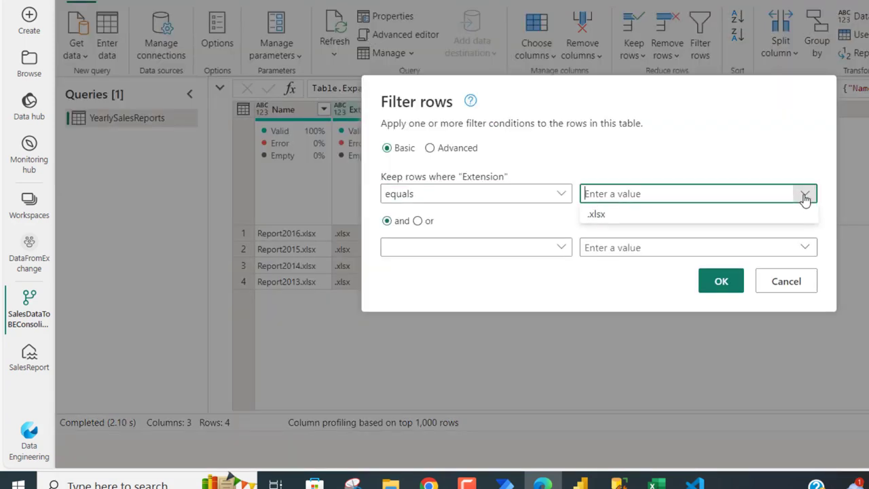
left_click(597, 216)
left_click(730, 288)
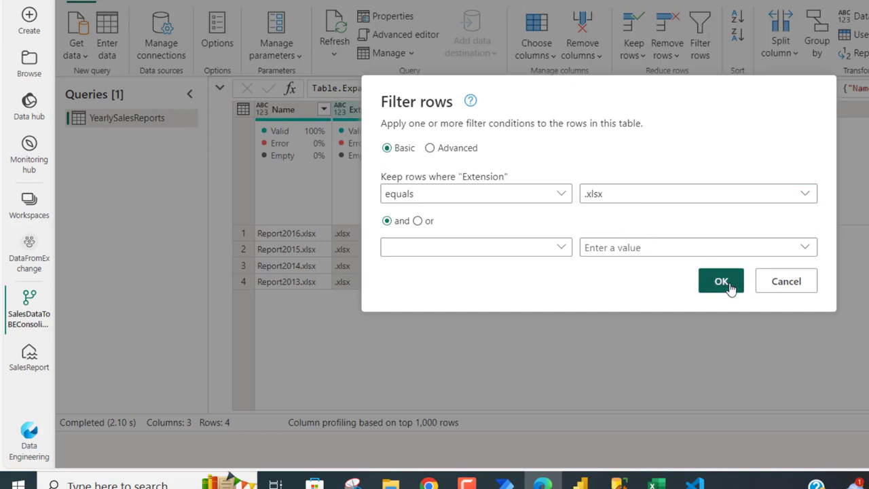
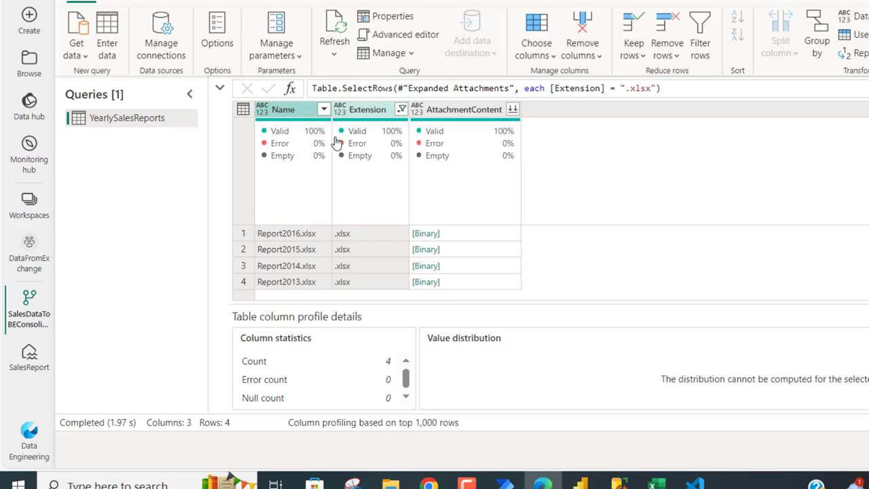
key("Delete")
mouse_move(336, 142)
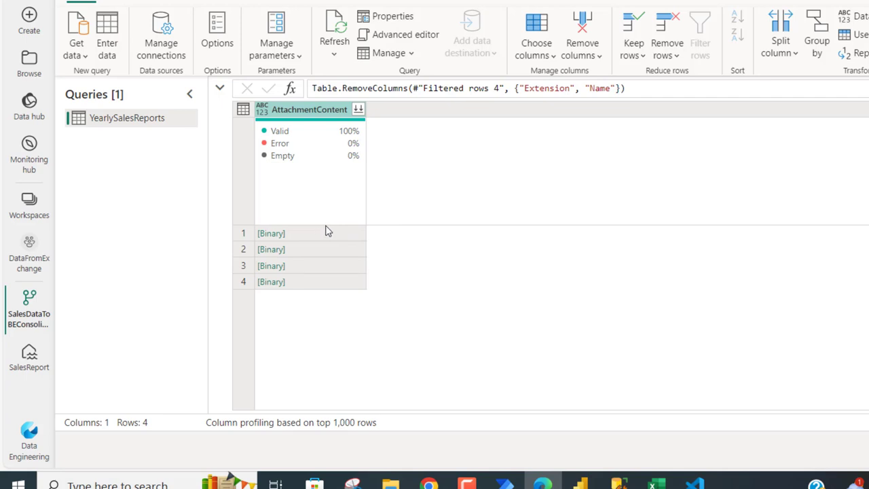
Insert Table.TransformColumns( in front of the Table.RemoveColumns expression in the current step's formula.
left_click(314, 90)
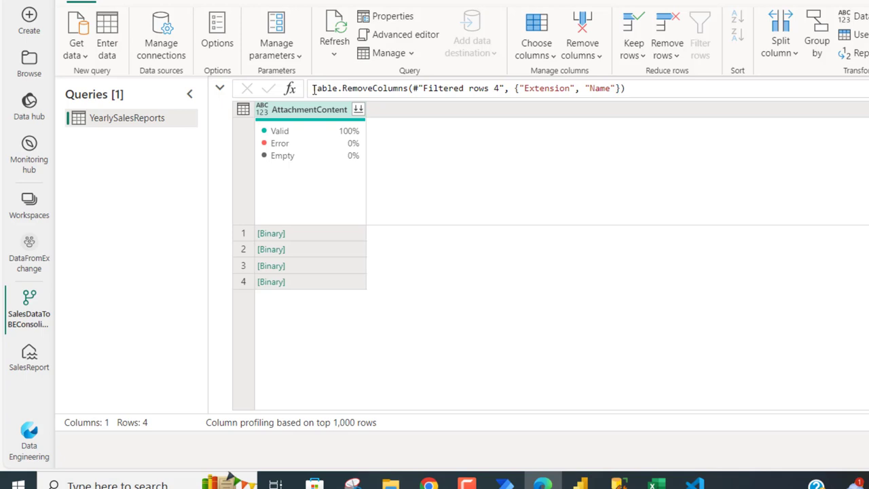
type("Table.")
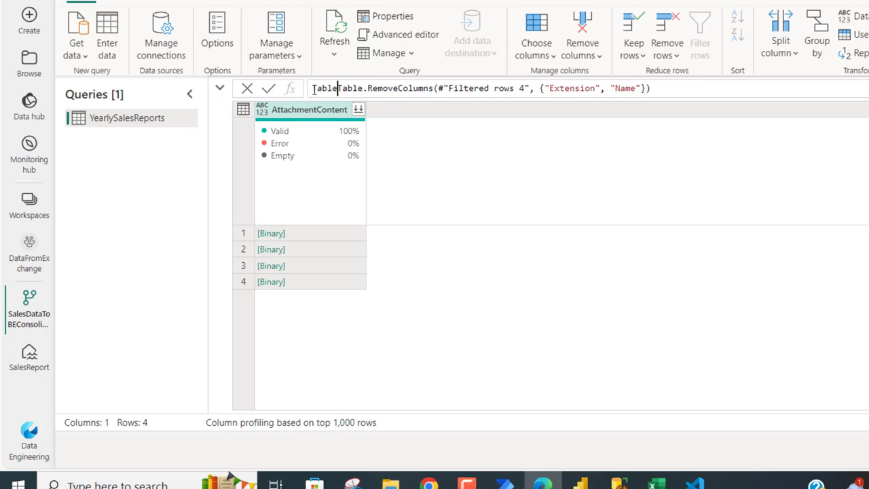
type("Transfo")
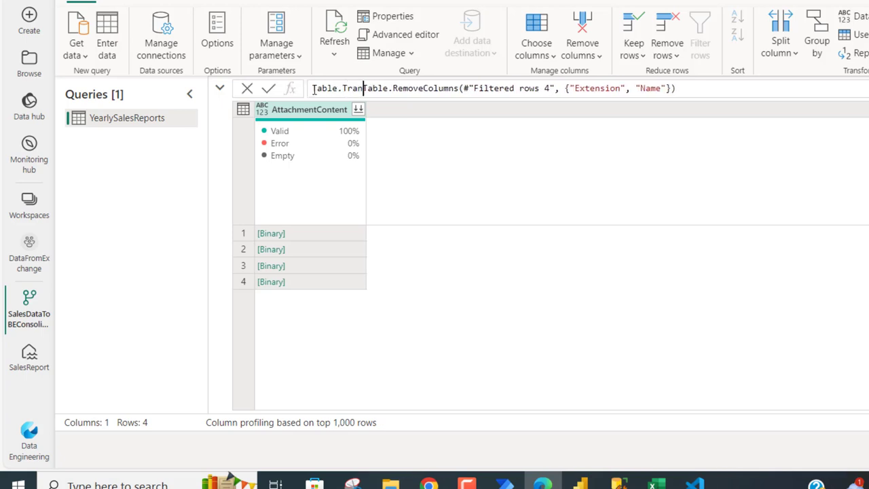
type("rm")
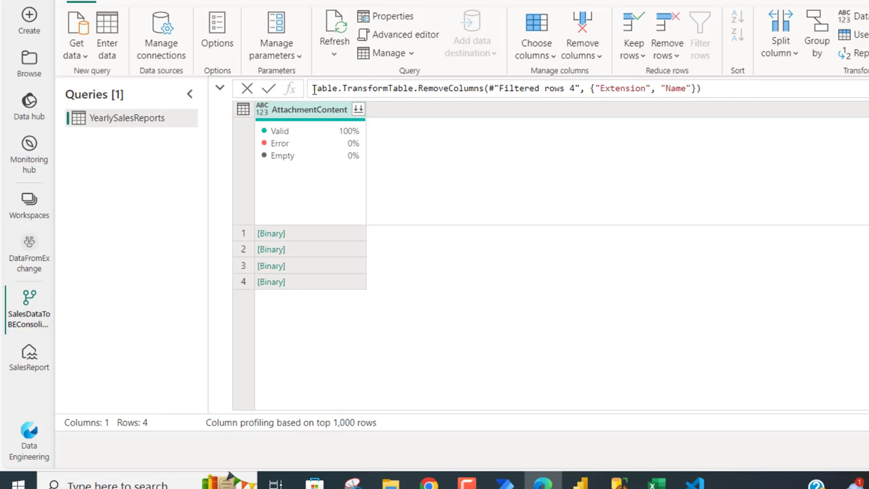
type("Columns")
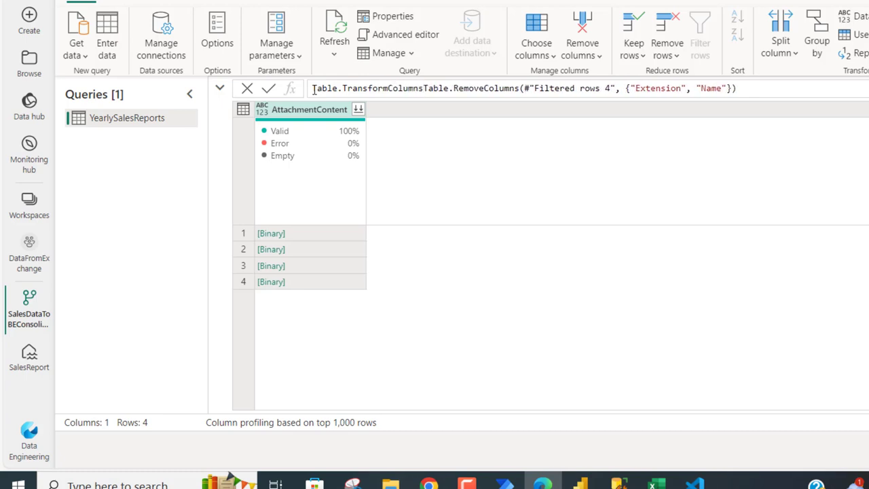
type("(")
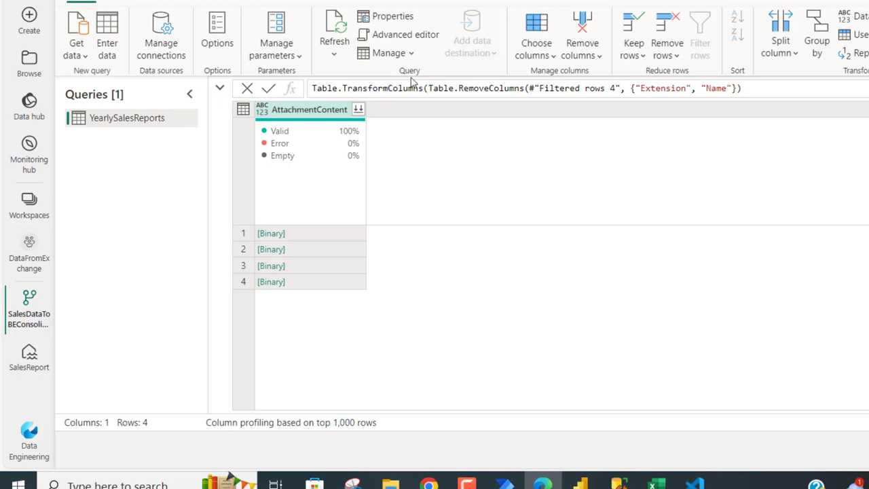
Complete the formula with the argument {"AttachmentContent", each Excel.Workbook(_,true)} after the Table.RemoveColumns expression, and apply it.
left_click(753, 88)
type("{\"")
type("Attac")
type("hmentConte")
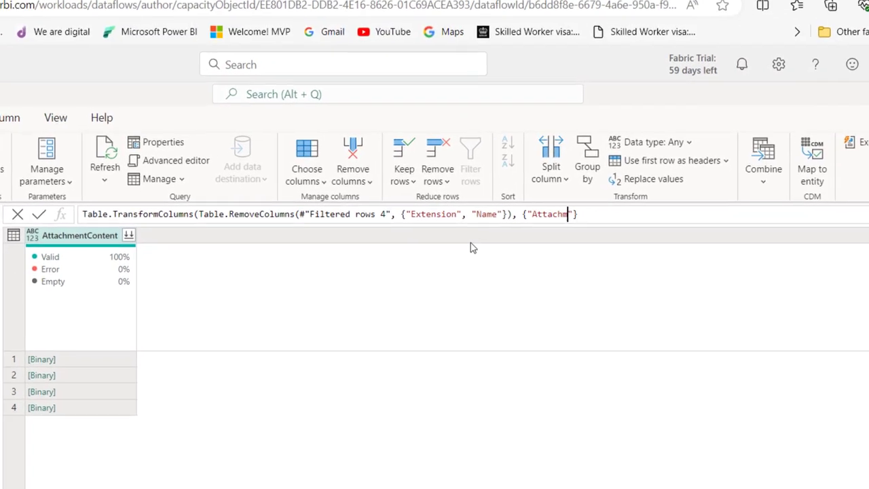
type("nt\"")
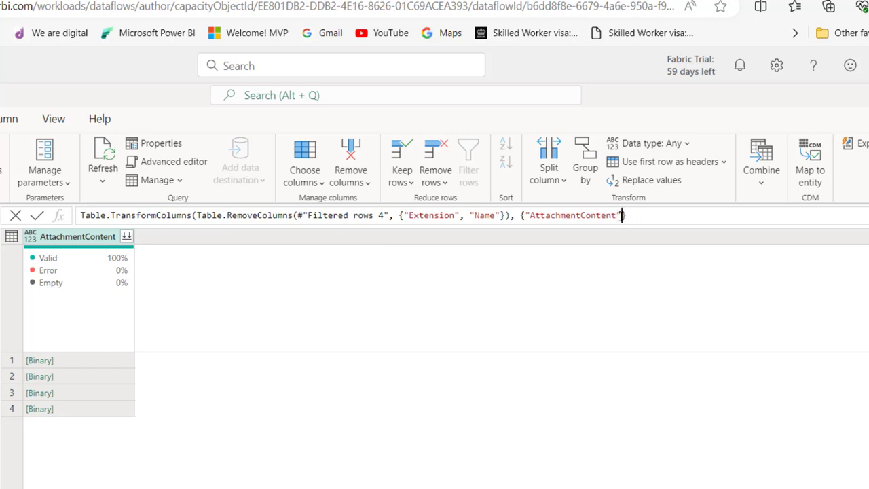
type(", each")
type("Excel.Work")
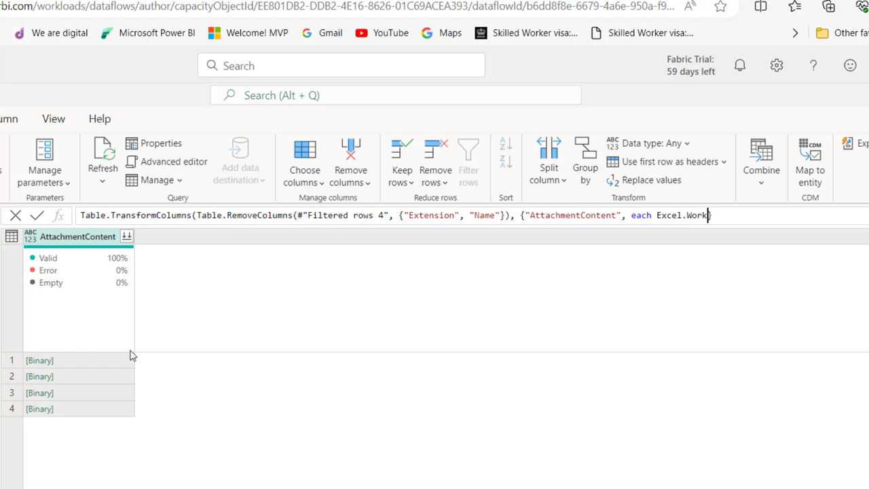
type("book(_,")
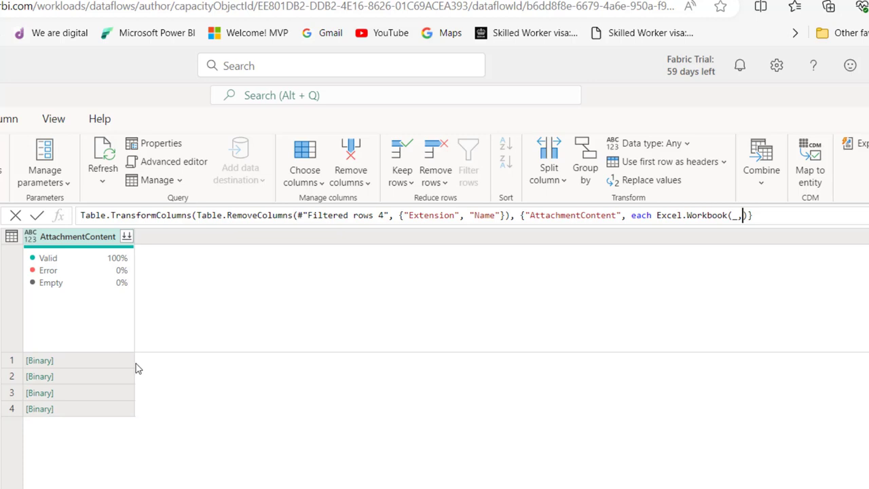
type("true")
left_click(34, 216)
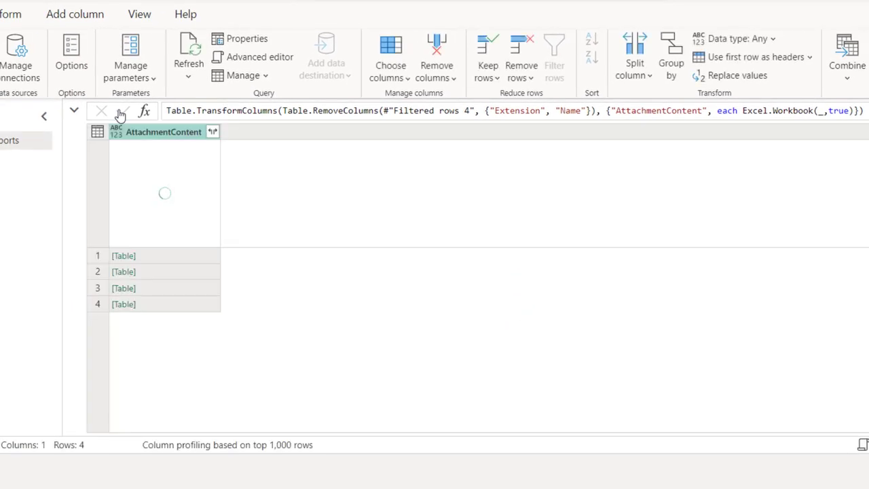
Preview the first row's table and expand the AttachmentContent column to only Name and Data, without the original column name as prefix.
left_click(180, 263)
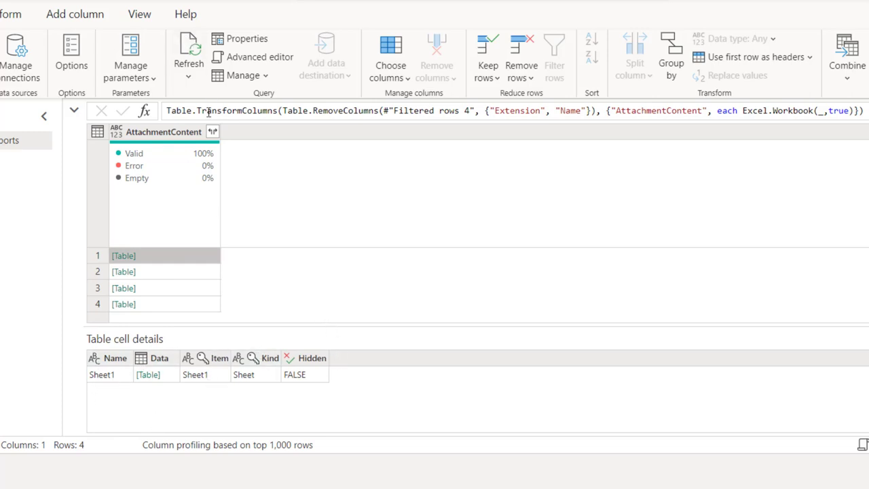
left_click(212, 132)
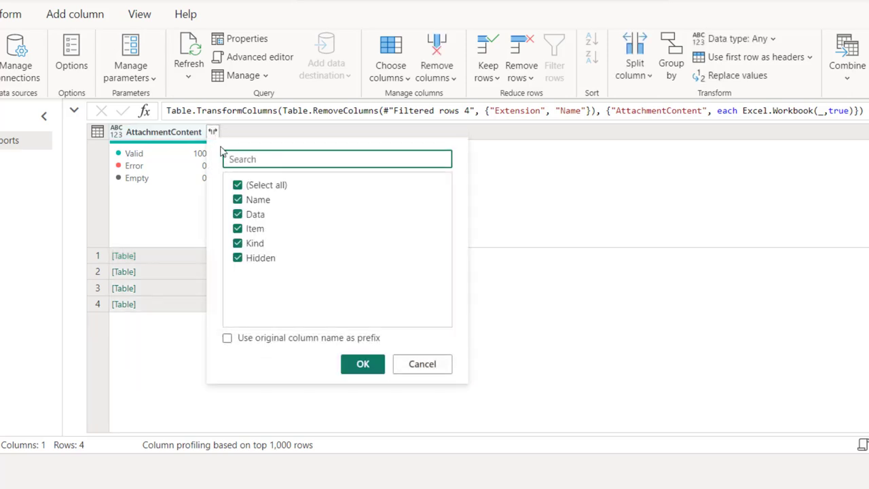
left_click(238, 185)
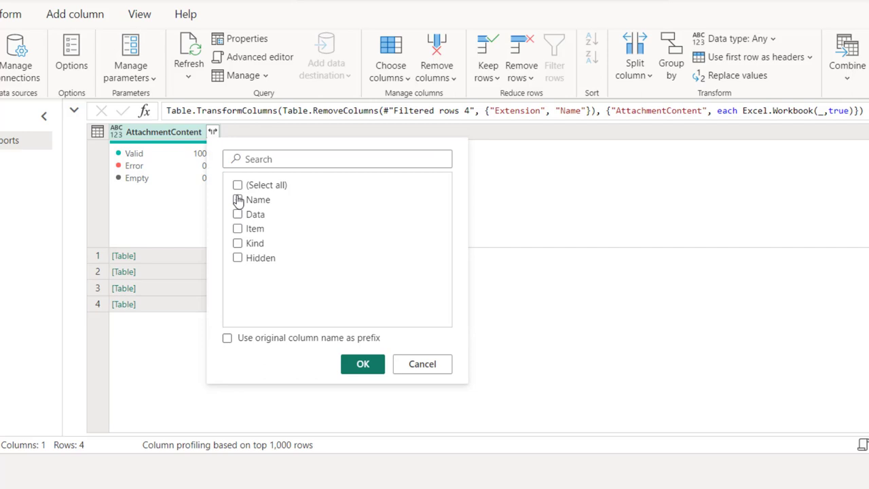
left_click(238, 199)
left_click(238, 215)
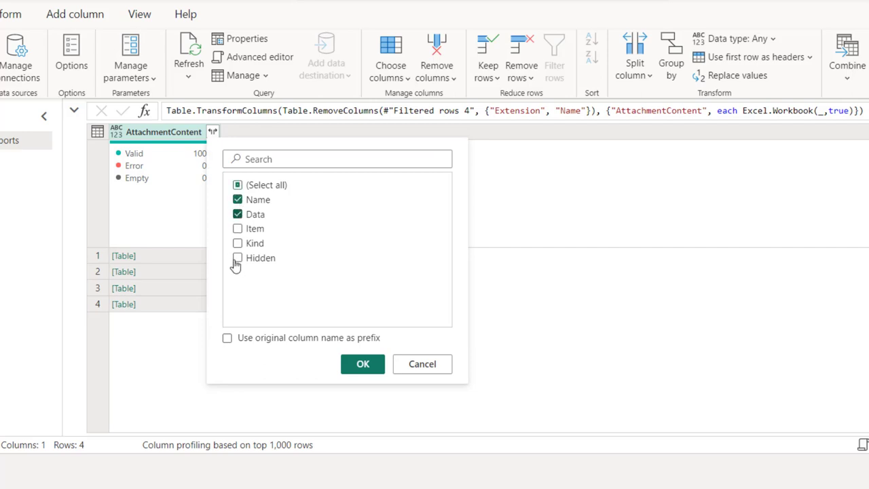
left_click(360, 364)
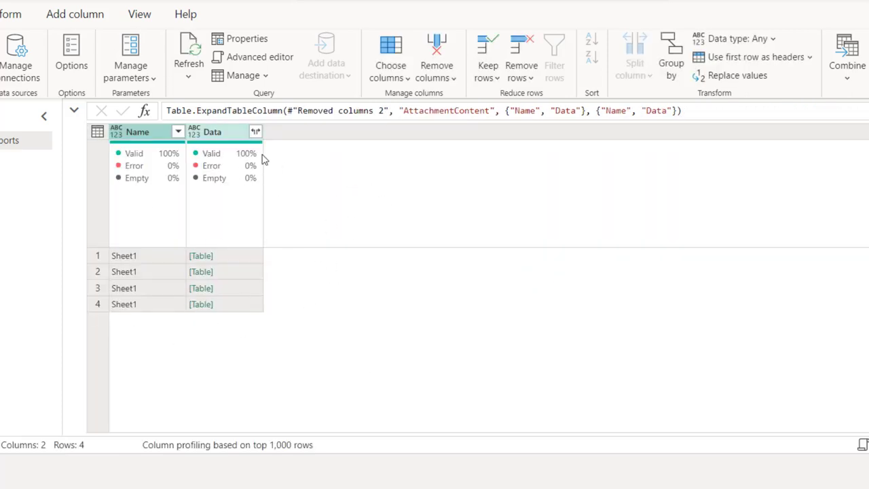
Expand the Data column into all its columns, from Order Date to Sales Amount, and remove the Name column.
left_click(256, 133)
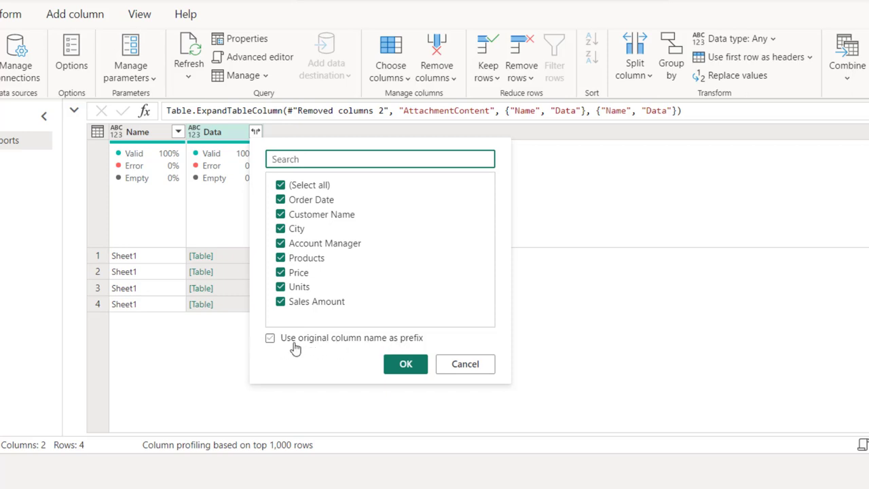
left_click(412, 366)
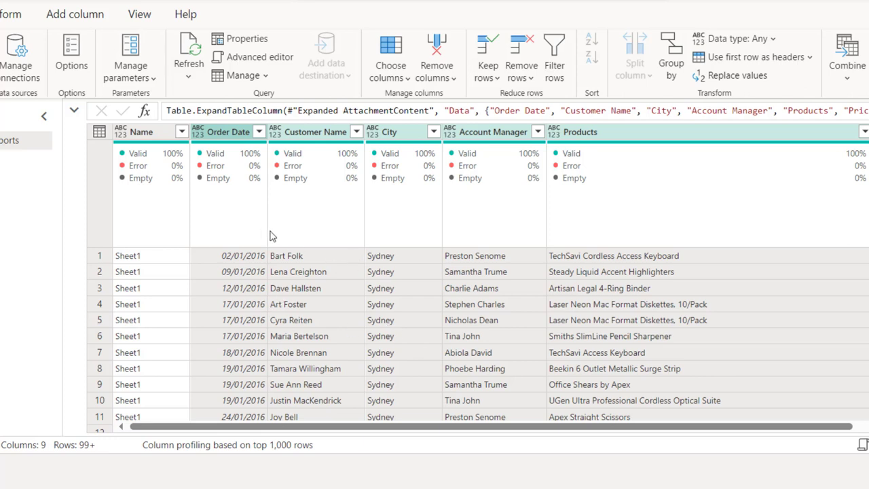
right_click(149, 136)
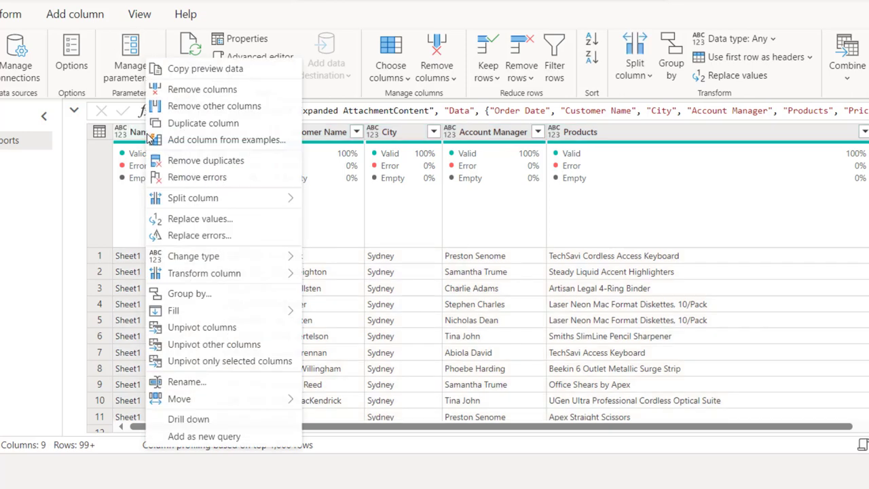
left_click(230, 94)
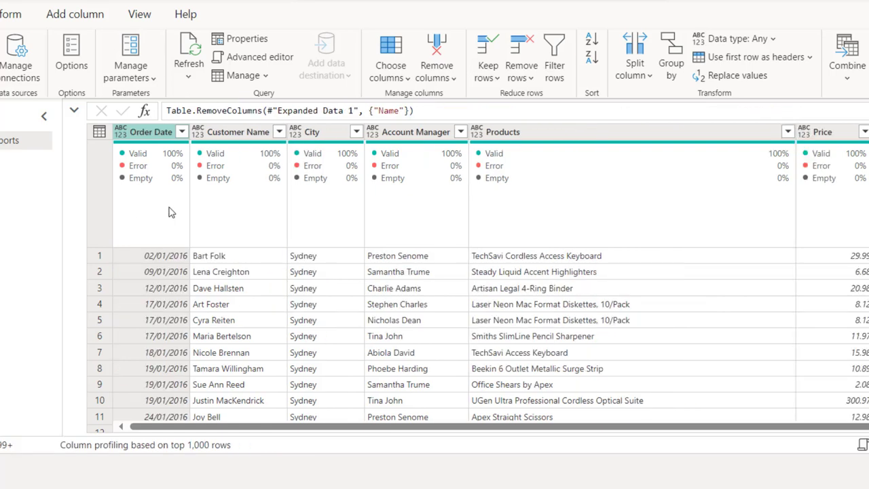
Set the data type of Order Date to Date and of the columns from Customer Name to Products to Text.
left_click(122, 132)
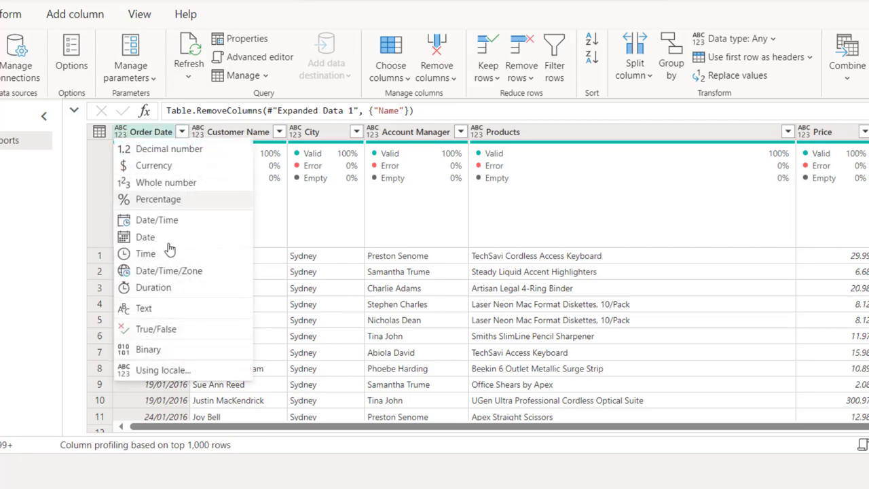
left_click(157, 239)
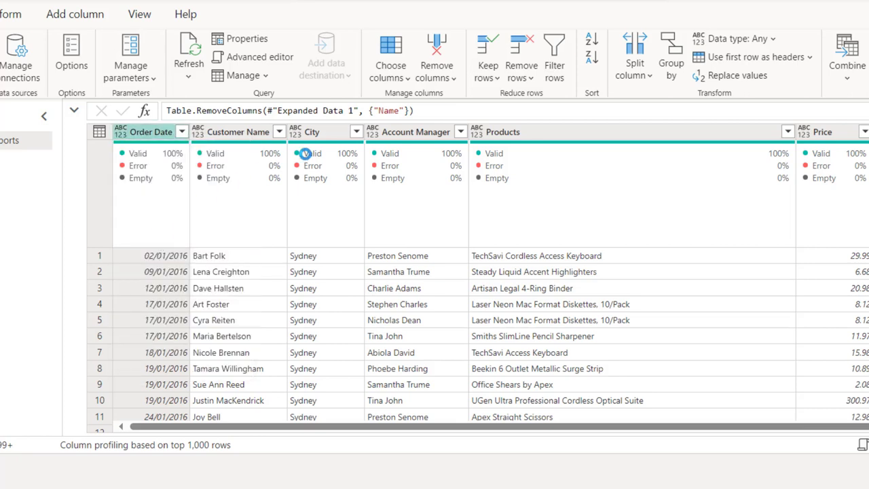
left_click(249, 136)
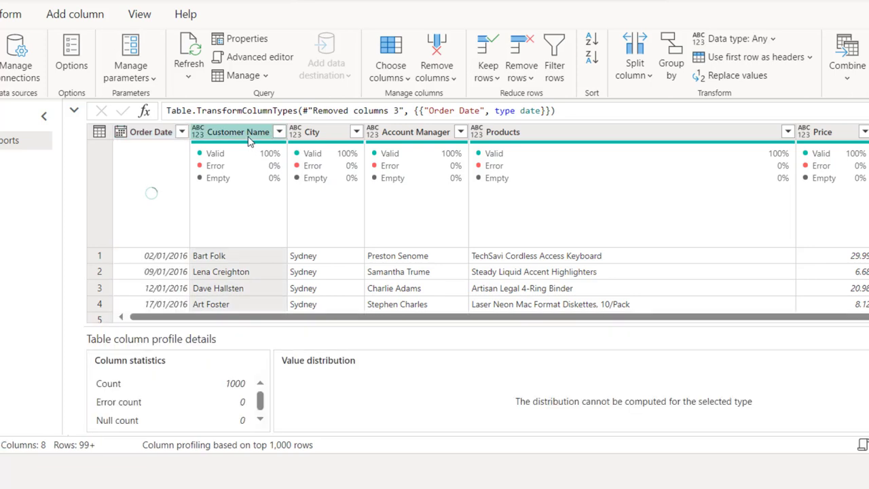
left_click(610, 136, "shift")
right_click(610, 136)
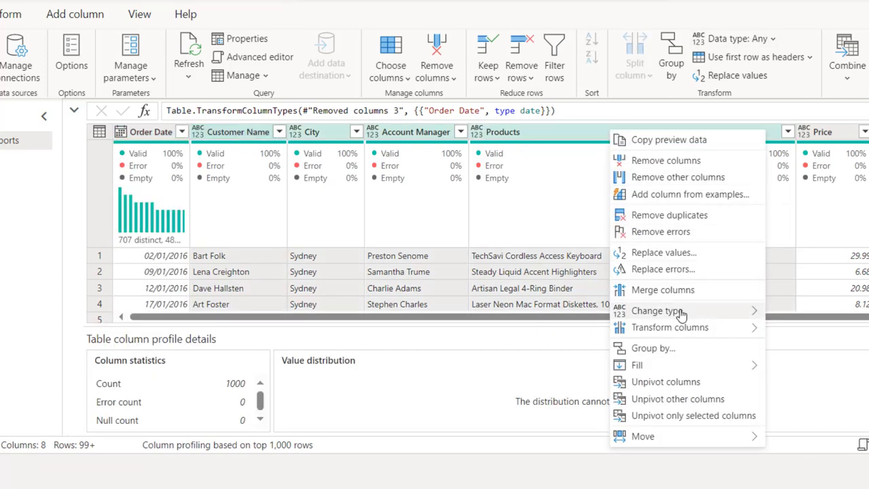
mouse_move(681, 313)
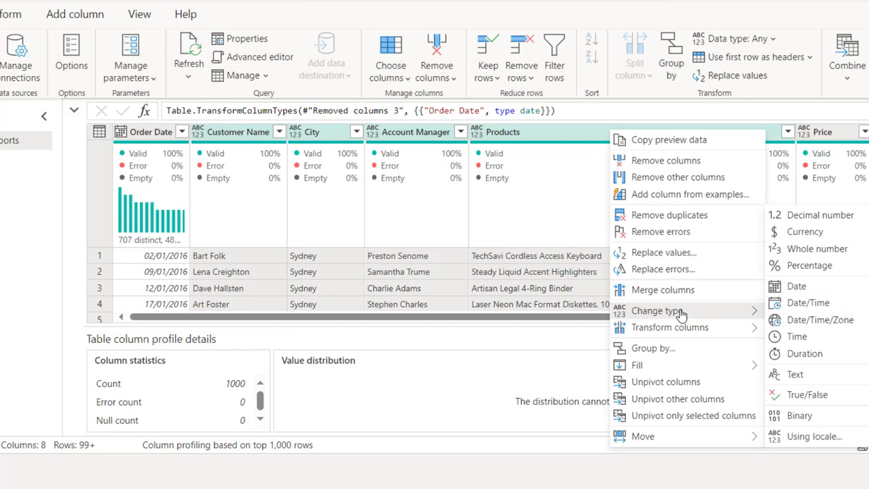
left_click(804, 381)
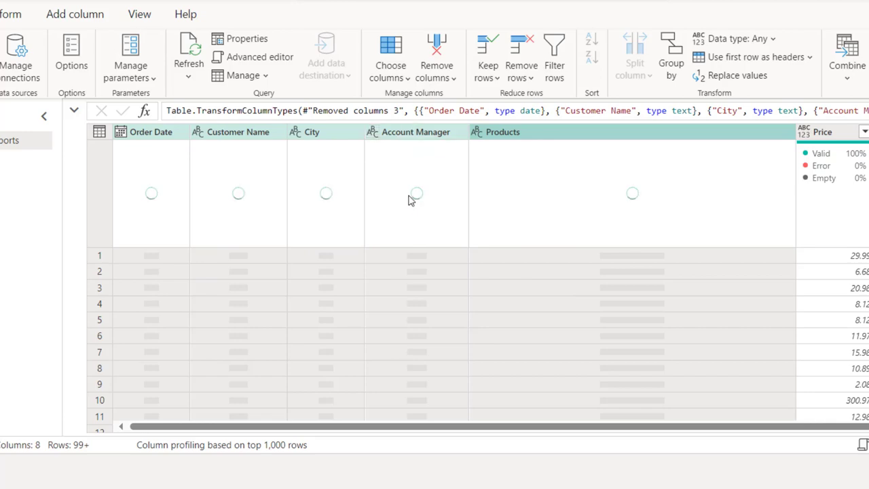
Change the data type of the Price and Sales Amount columns to Currency.
scroll(588, 432, "right", 2)
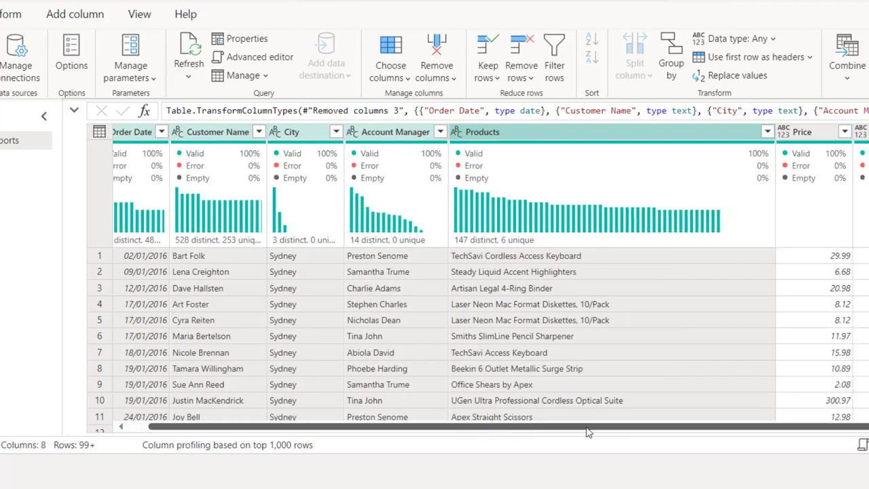
scroll(588, 432, "right", 1)
left_click(780, 133)
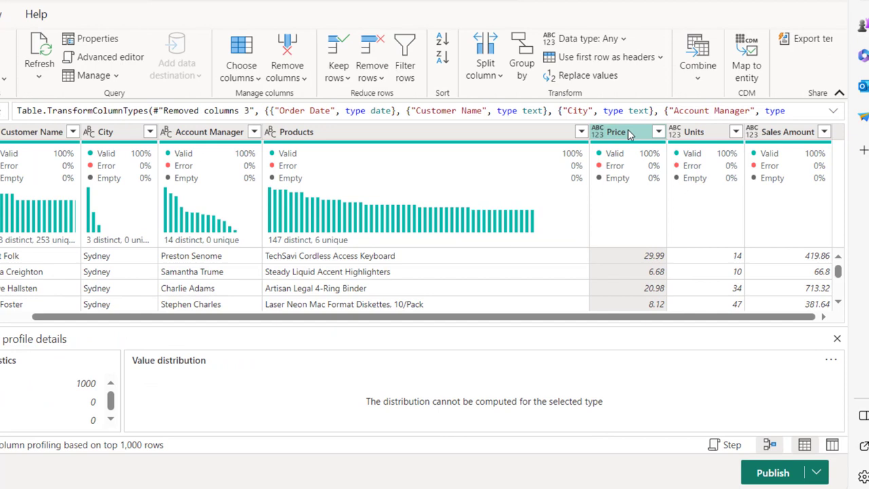
left_click(788, 133, "ctrl")
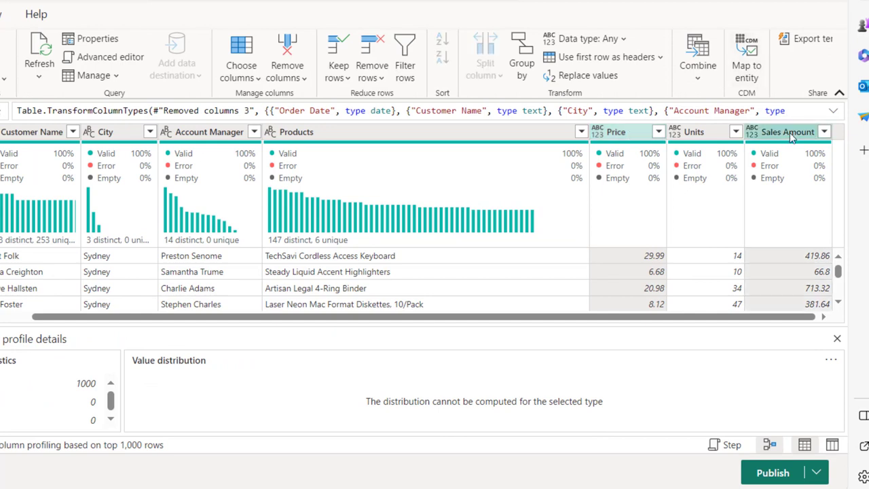
right_click(791, 137)
mouse_move(693, 311)
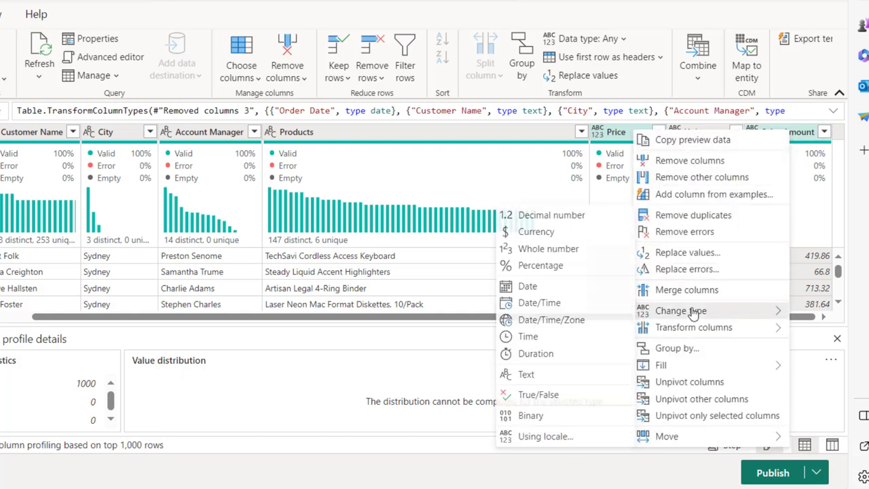
left_click(550, 232)
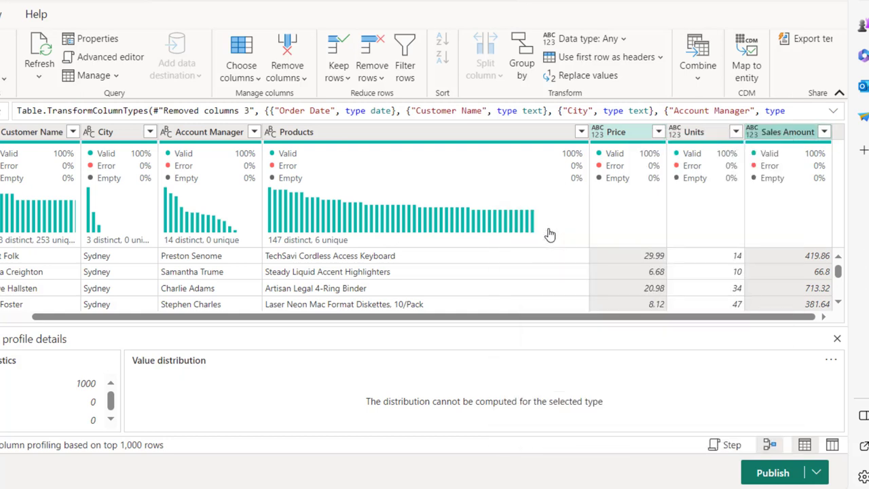
Change the data type of the Units column to Whole number.
left_click(694, 129)
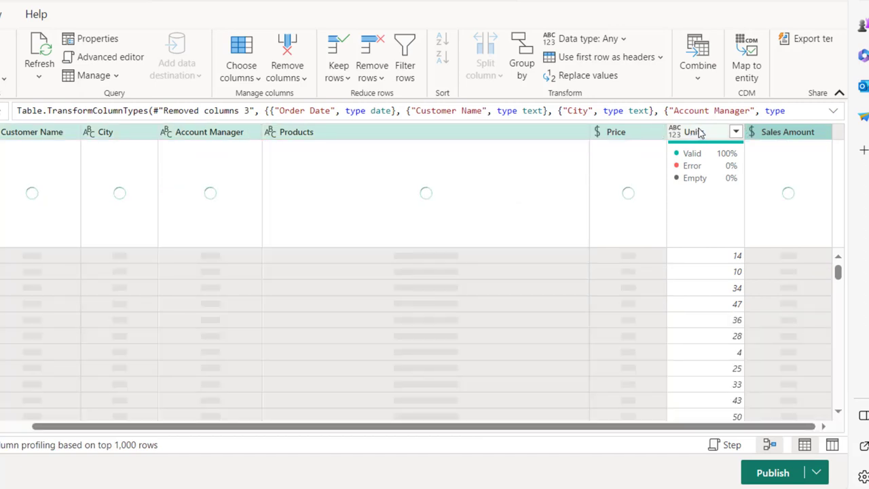
left_click(677, 135)
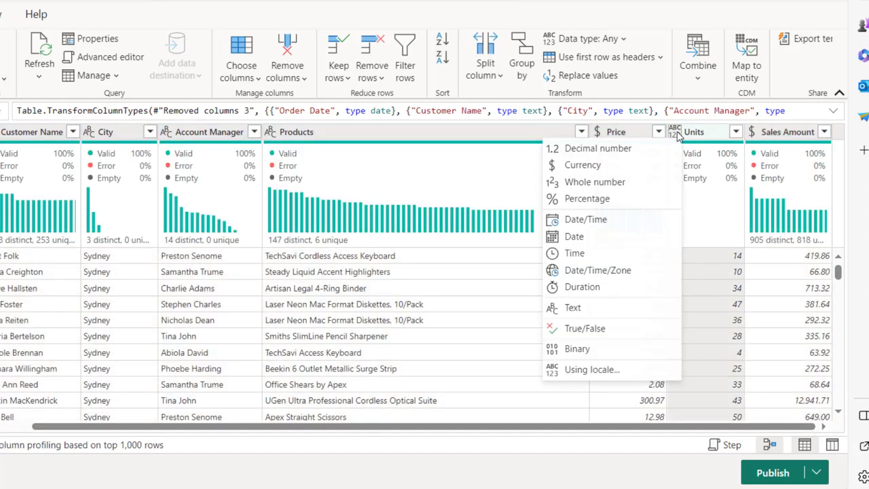
left_click(605, 182)
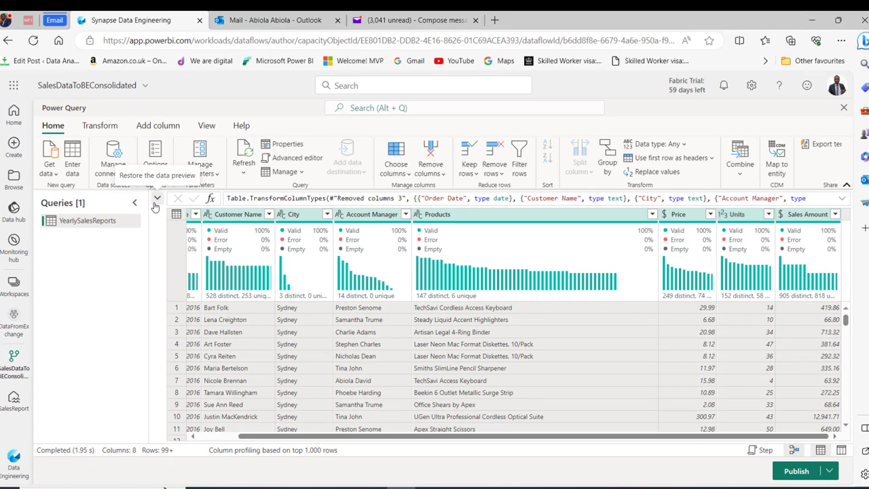
Review the applied steps of the YearlySalesReports query in the diagram, and publish the dataflow now.
left_click(155, 202)
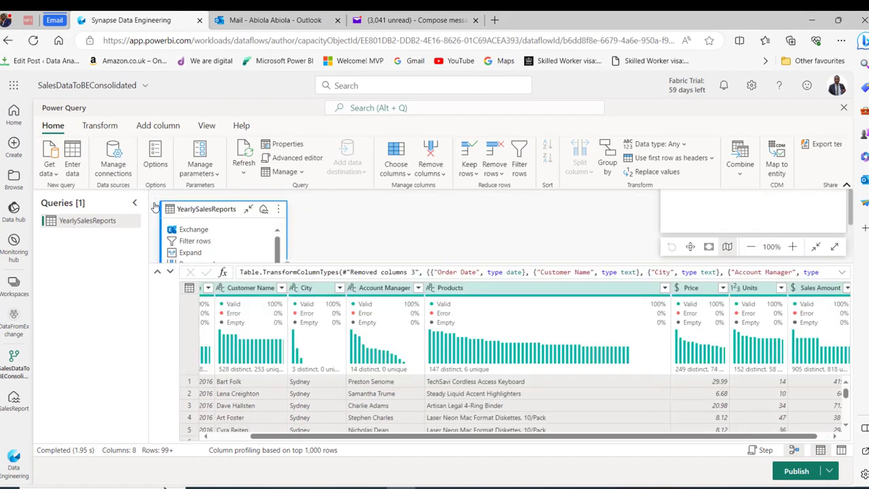
left_click(170, 275)
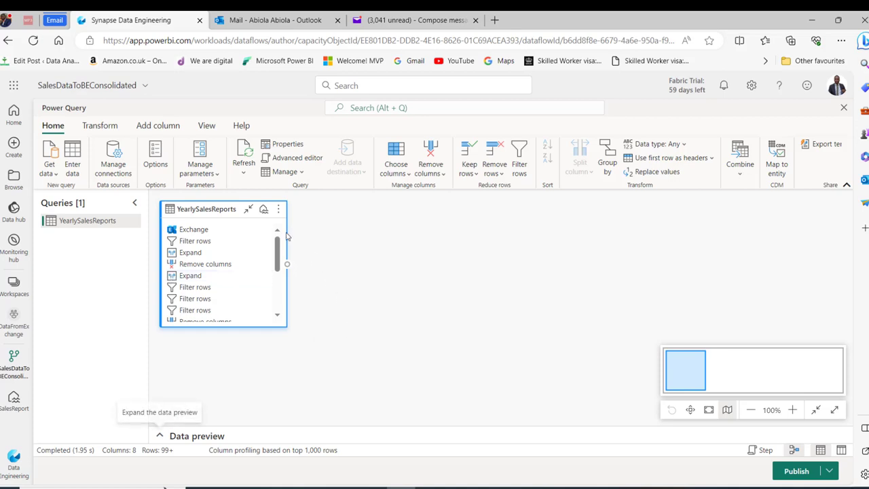
left_click_drag(278, 245, 278, 302)
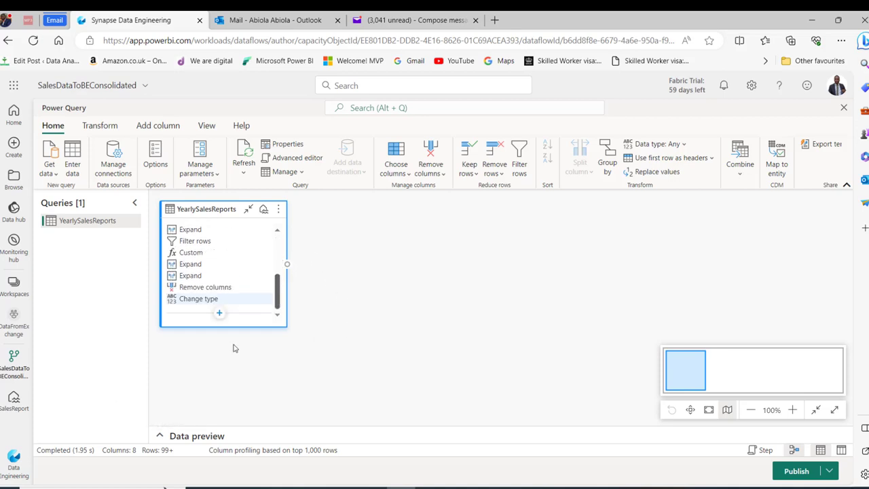
left_click(161, 437)
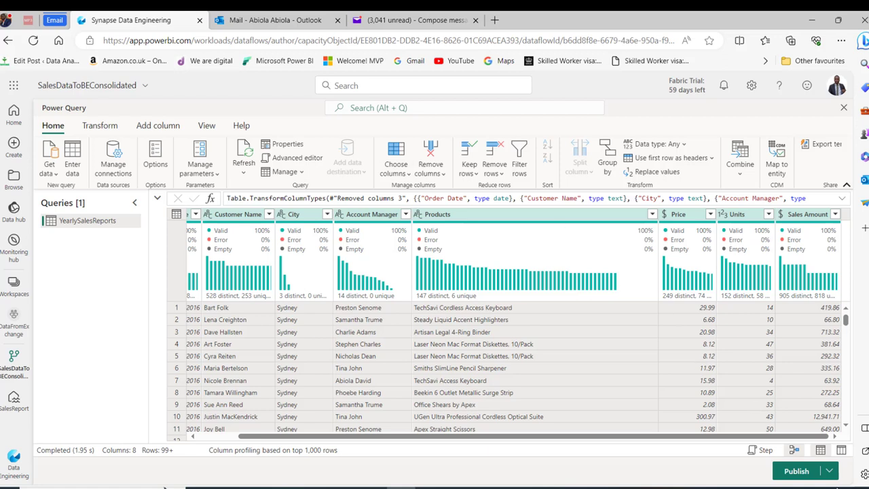
left_click(828, 473)
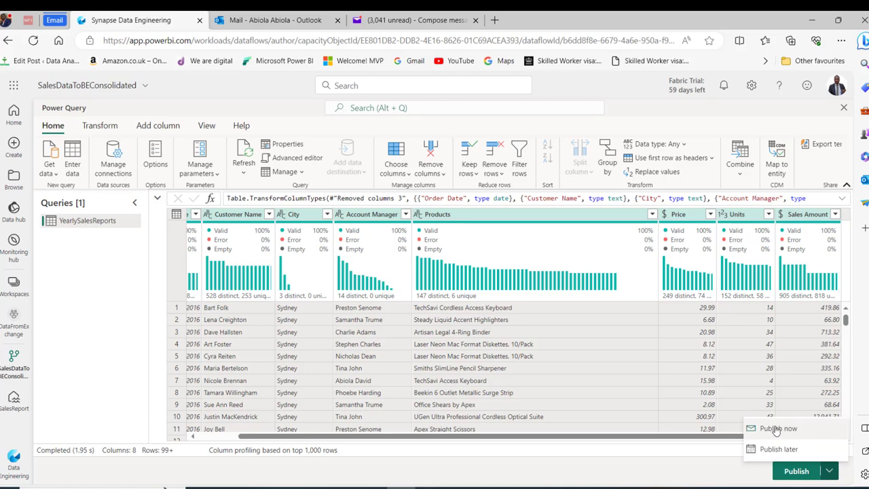
left_click(776, 430)
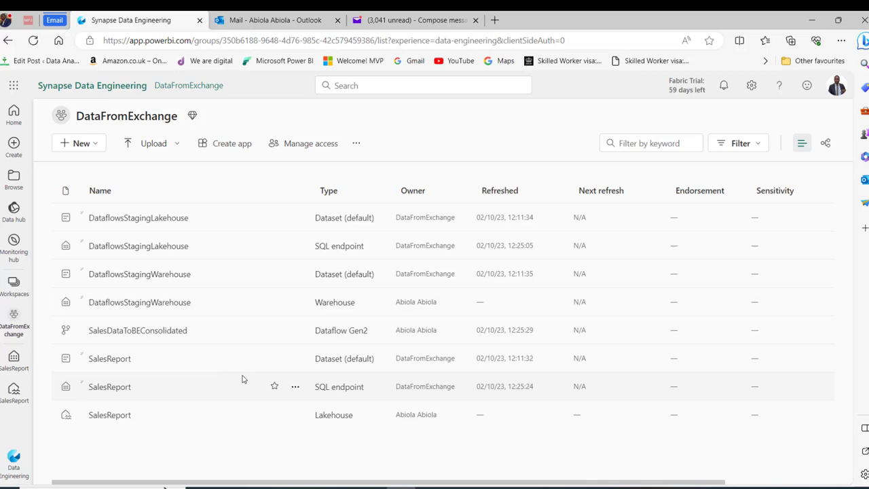
Open the SalesReport SQL endpoint and run a new SQL query: SELECT * FROM [SalesReport].[dbo].[YearlySalesReports].
left_click(106, 391)
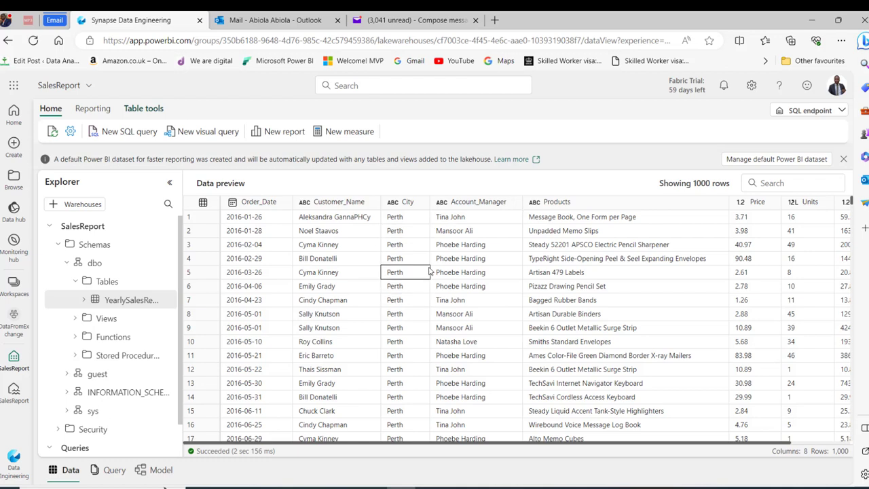
left_click(122, 133)
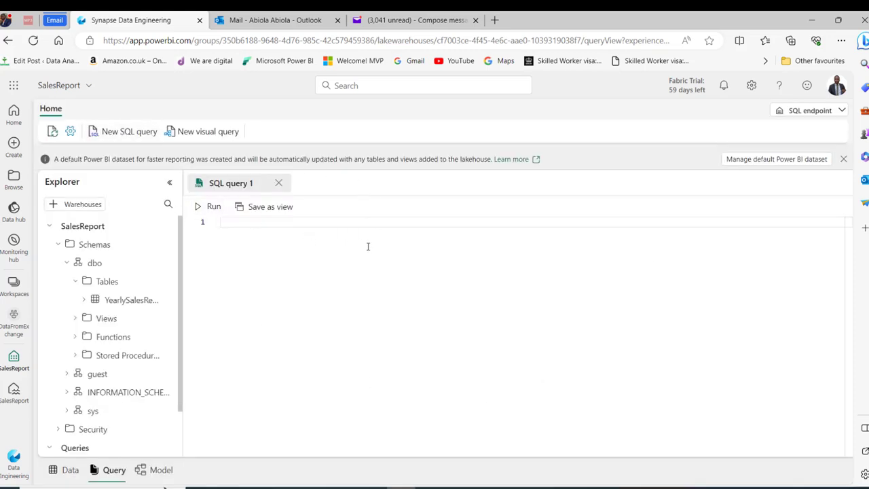
type("SELECT ")
type("* fROKM")
key("BackSpace")
key("BackSpace")
key("BackSpace")
key("BackSpace")
key("BackSpace")
type("FROM")
left_click_drag(136, 300, 350, 231)
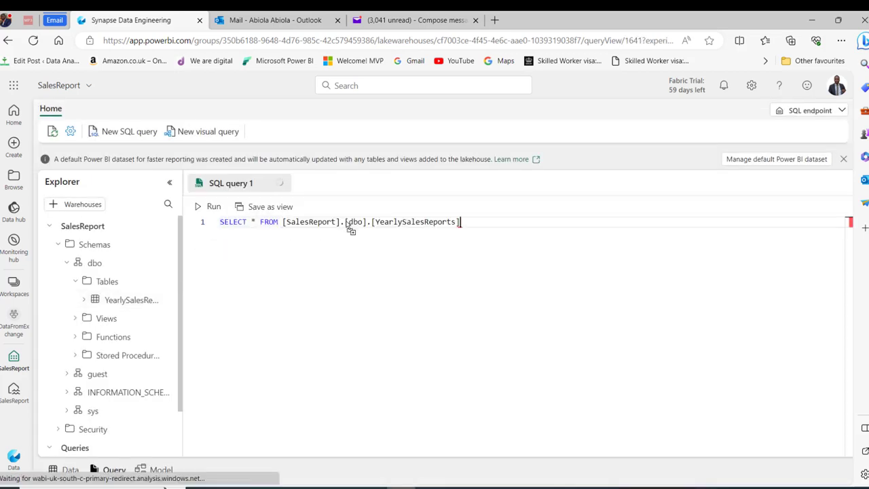
left_click(212, 207)
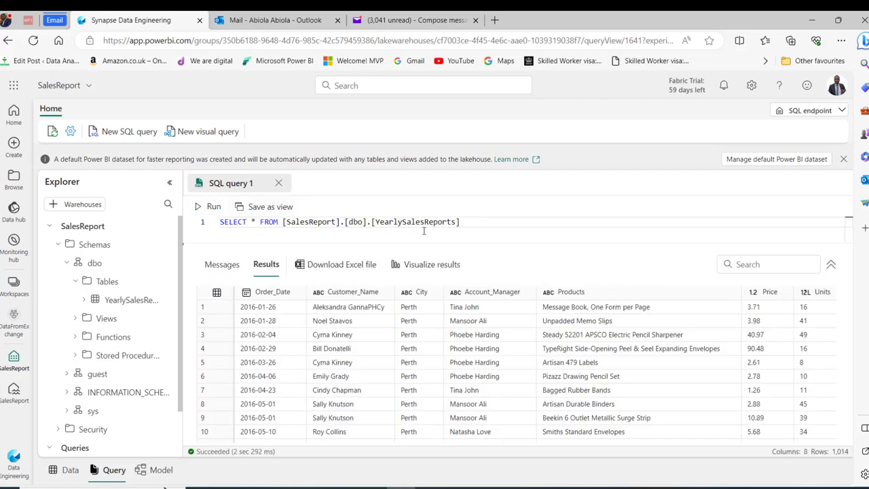
Start a second SELECT statement below the existing query in SQL query 1, with Year(Order_Date) as its first column.
left_click(477, 223)
key("Return")
key("Return")
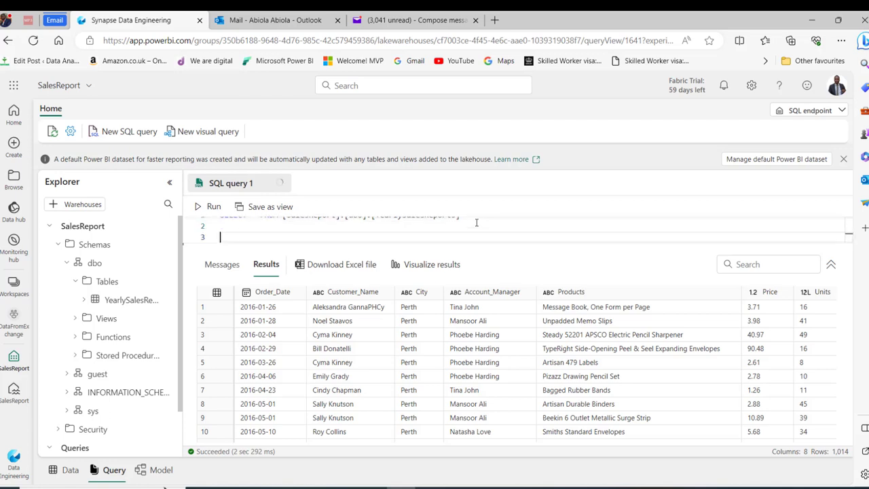
left_click_drag(516, 243, 508, 324)
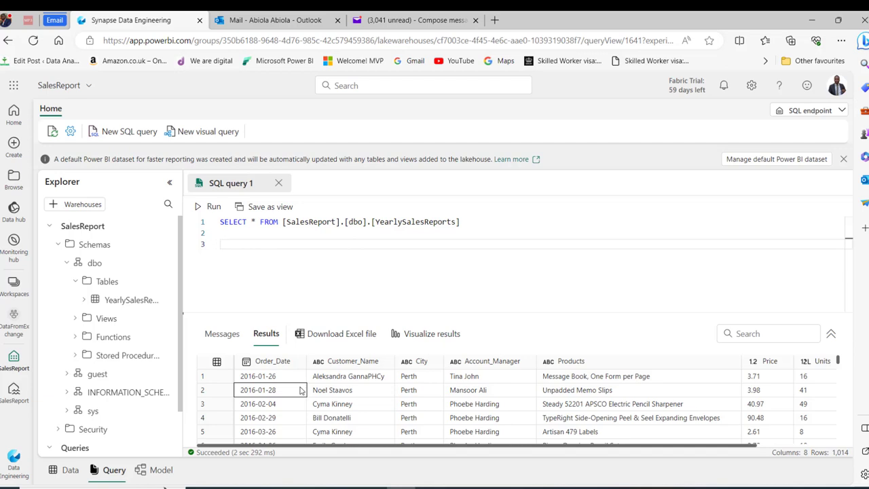
type("SELECT d")
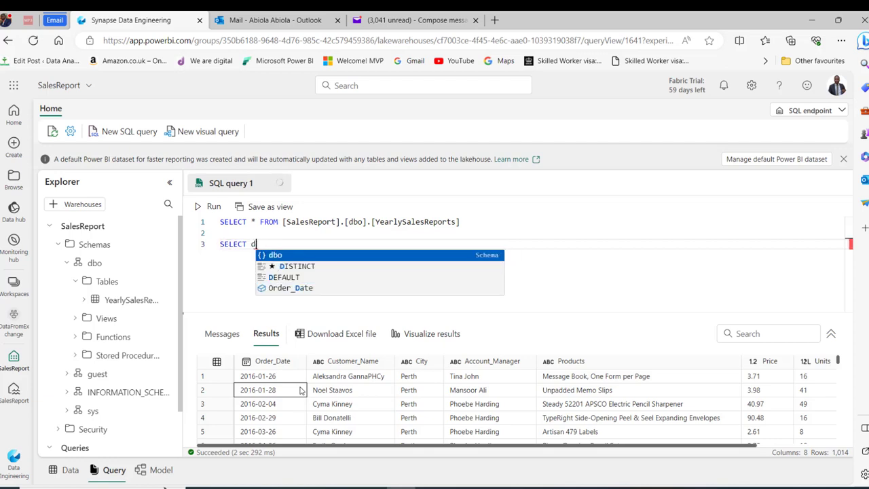
key("BackSpace")
type("Year")
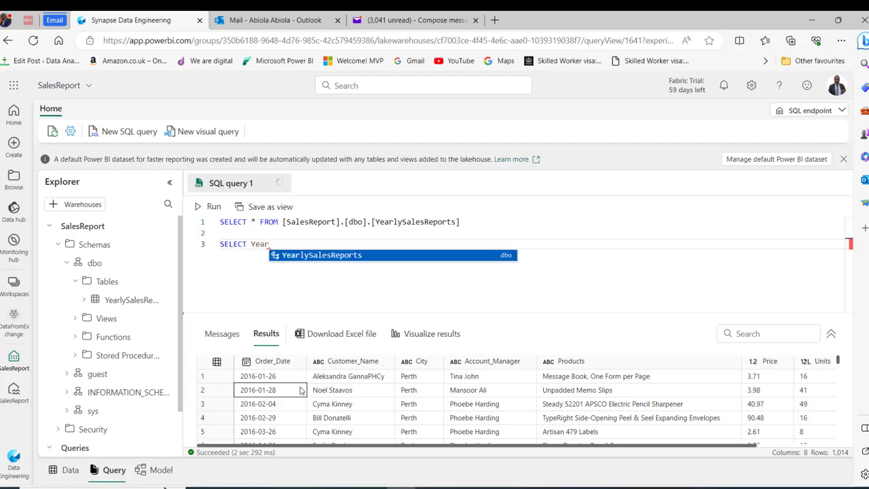
type("(D")
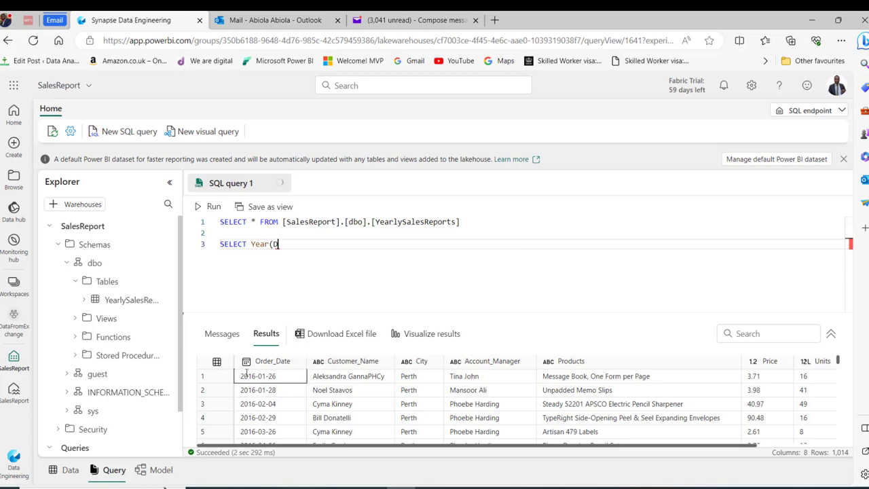
type("ate")
key("BackSpace")
key("BackSpace")
key("BackSpace")
key("BackSpace")
key("BackSpace")
type("ORder")
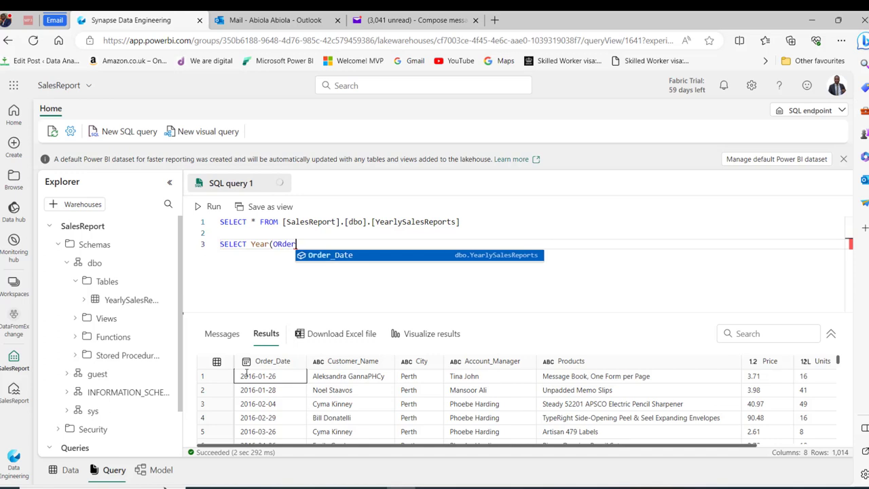
type("_Date)")
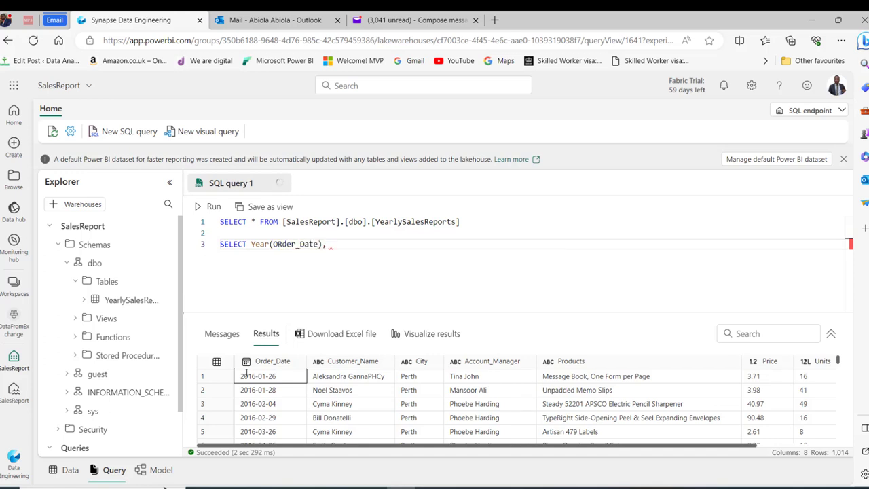
Add sum(Sales_Amount) as TotalSalesAmount as the second column of the new SELECT statement.
type(", sum")
type("(")
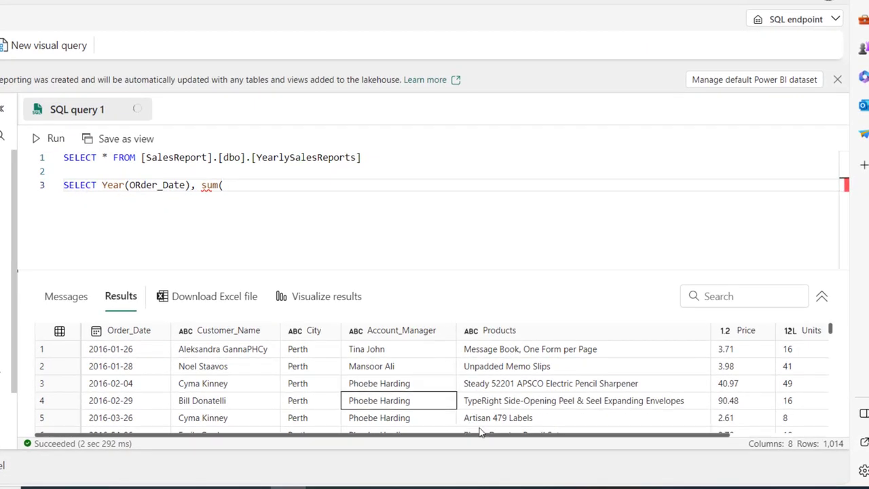
left_click_drag(481, 432, 597, 432)
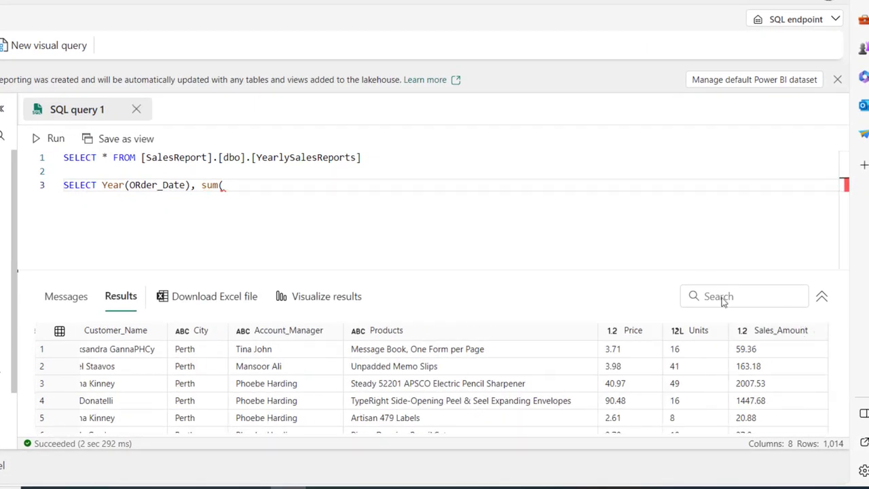
type("Sales_am")
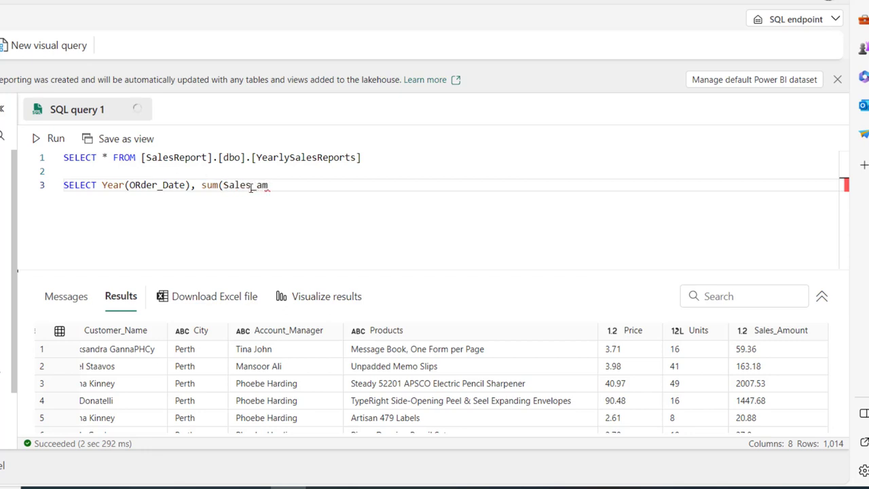
key("BackSpace")
key("BackSpace")
type("Amount) as TotalS")
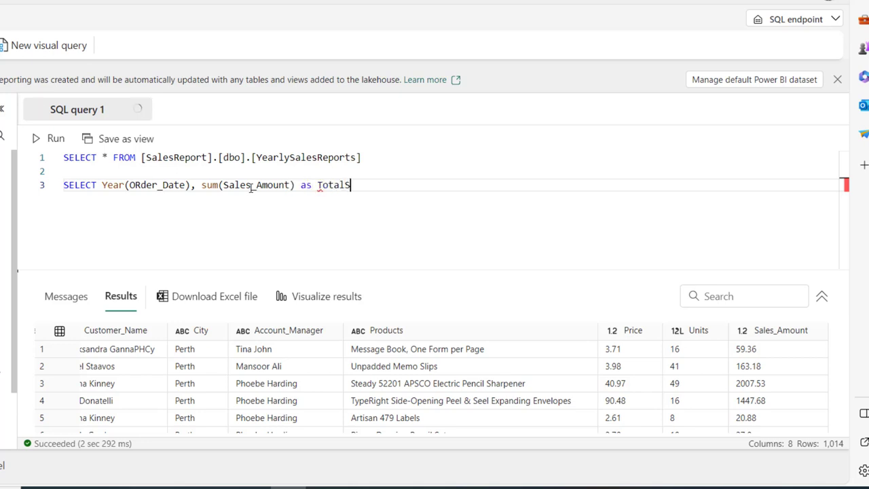
type("alesAmount")
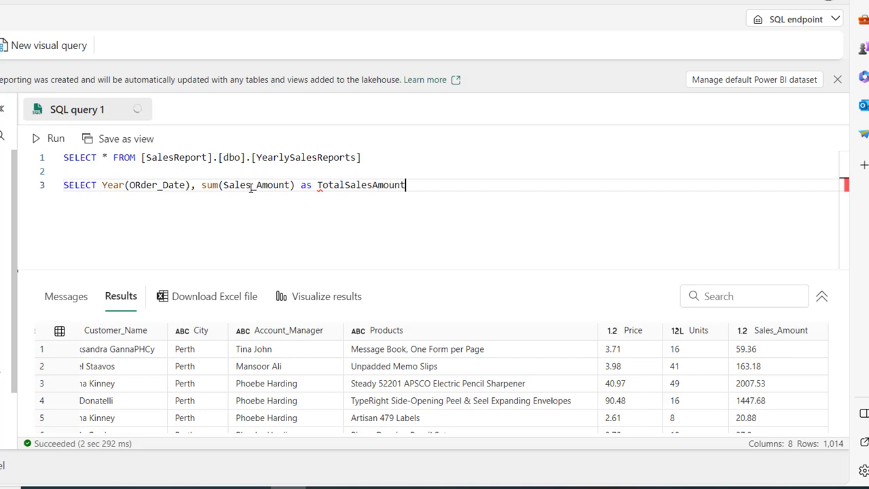
key("Return")
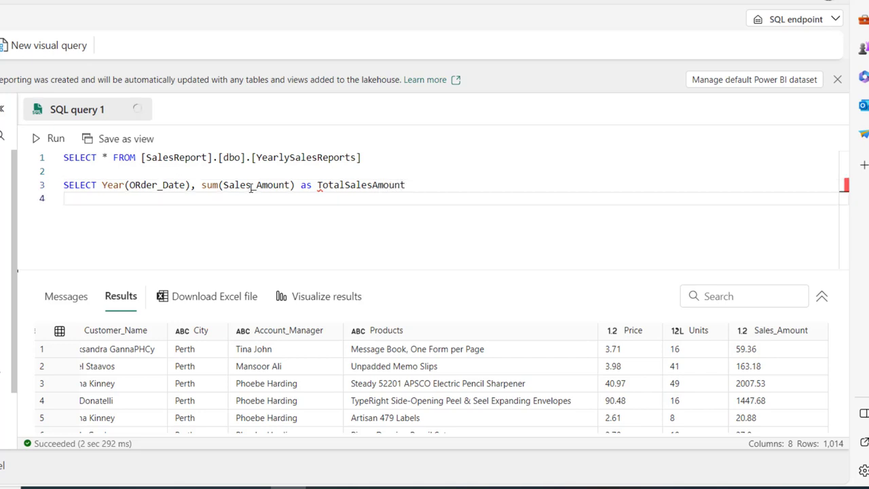
Add the clauses FROM [SalesReport].[dbo].[YearlySalesReports] and GROUP BY Year(Order_Date) to the new statement.
type("FROM")
left_click_drag(1, 215, 179, 209)
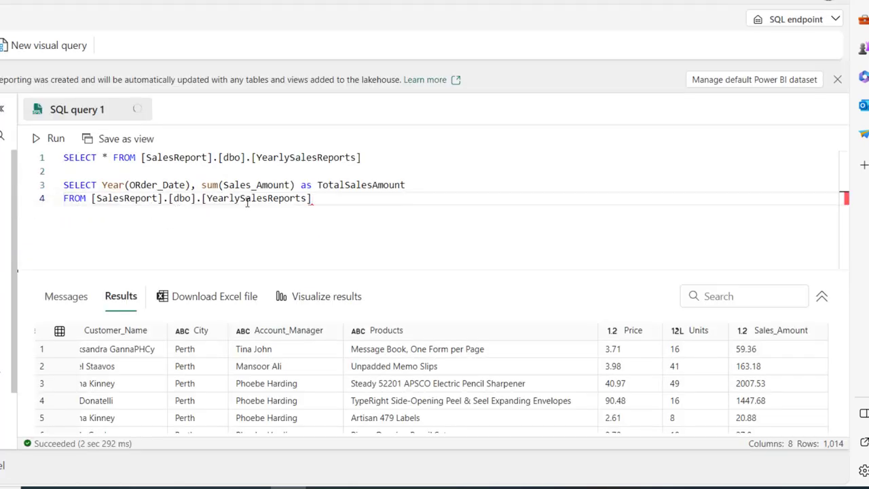
key("Return")
type("GROUP BY")
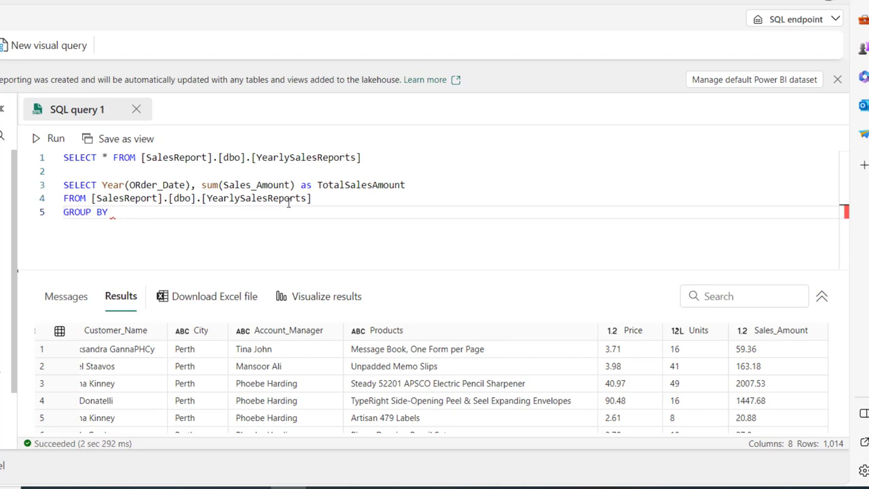
left_click_drag(104, 184, 193, 184)
key("ctrl+c")
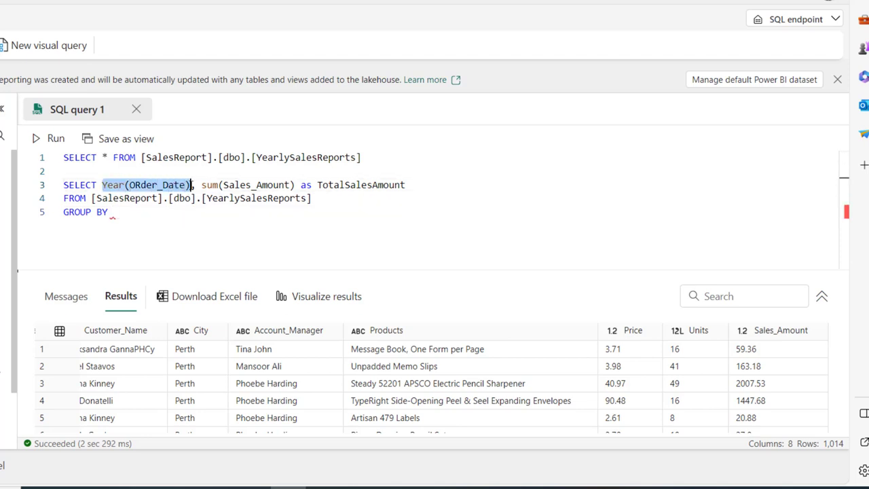
left_click(138, 214)
key("ctrl+v")
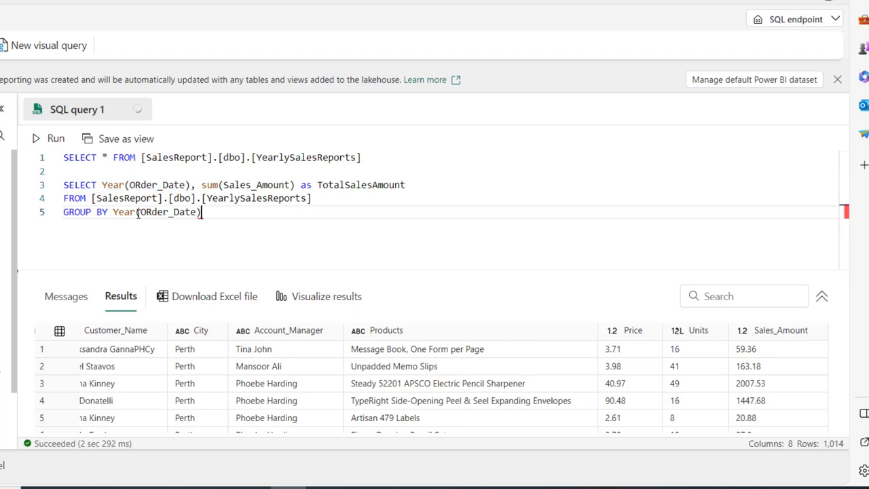
Finish the statement with ORDER BY TotalSalesAmount DESC; and run only this second query.
key("Return")
type("ORDER BY ")
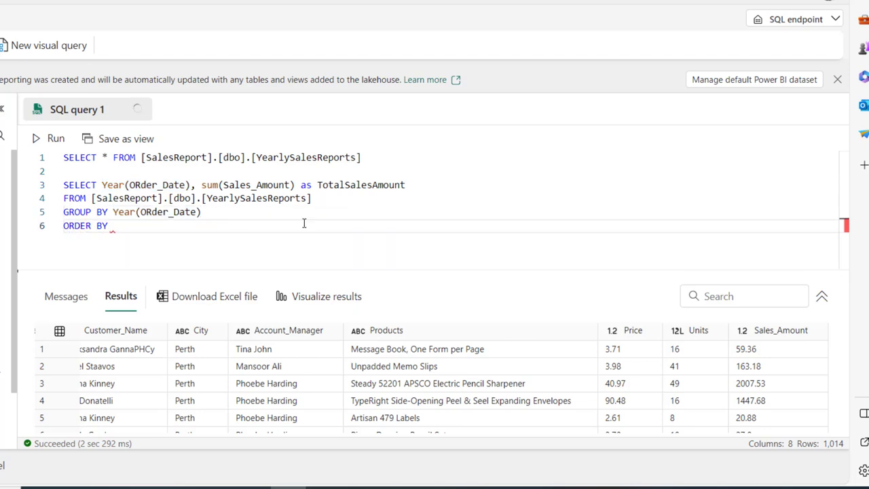
type("TotalSalesAmount DESC")
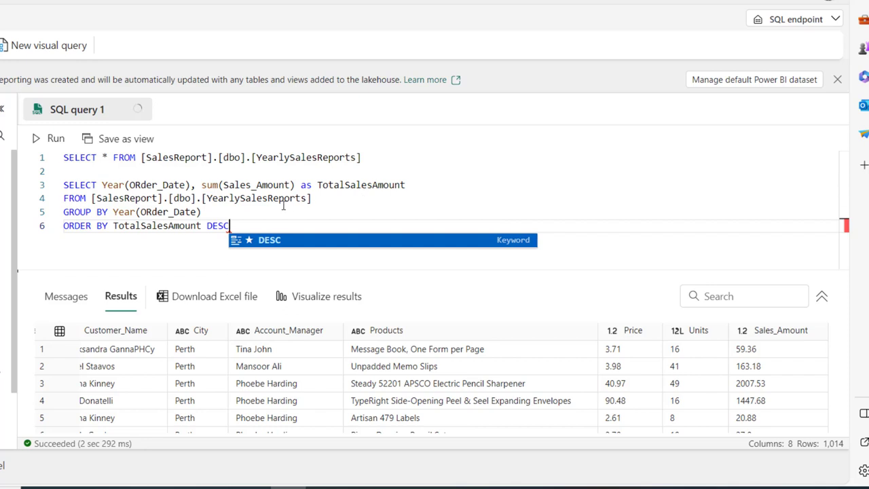
type(";")
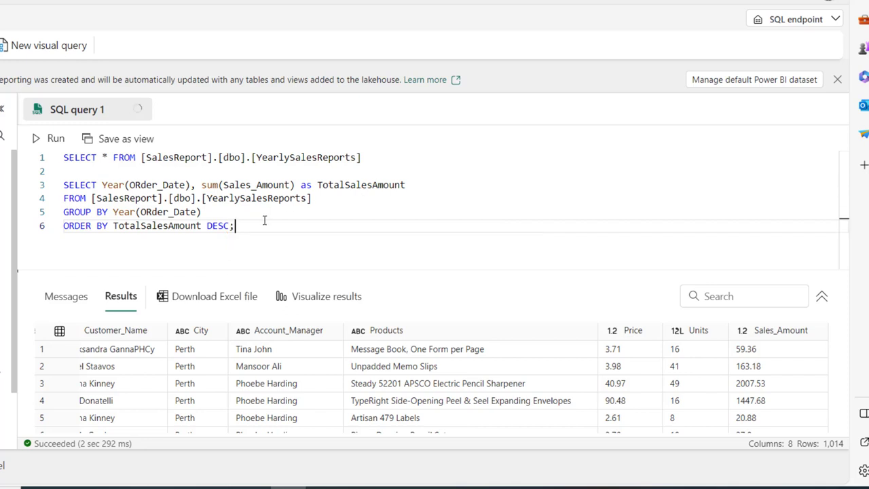
left_click_drag(264, 220, 60, 185)
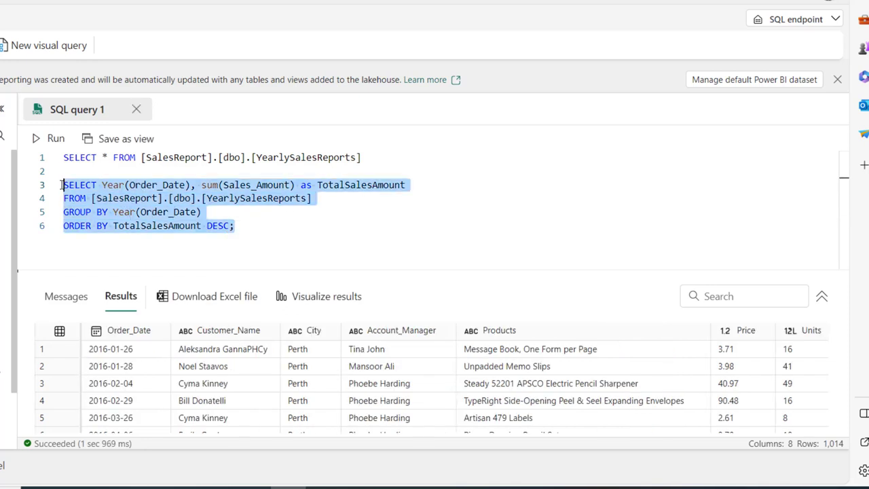
left_click(52, 138)
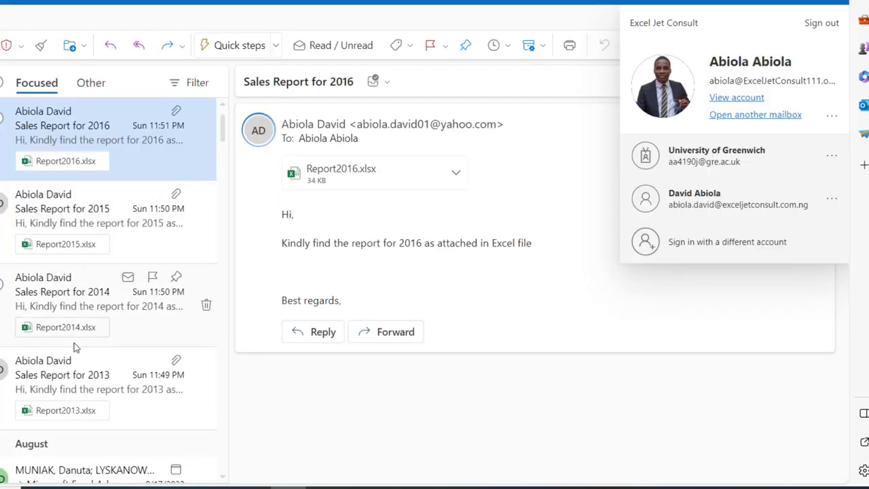
Look at the Sales Report for 2013 email and its Report2013.xlsx attachment in Outlook.
left_click(116, 378)
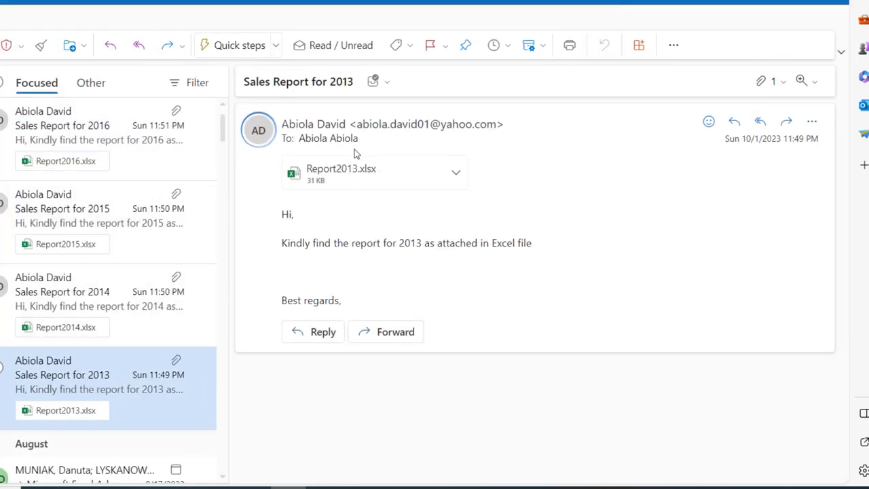
left_click(356, 170)
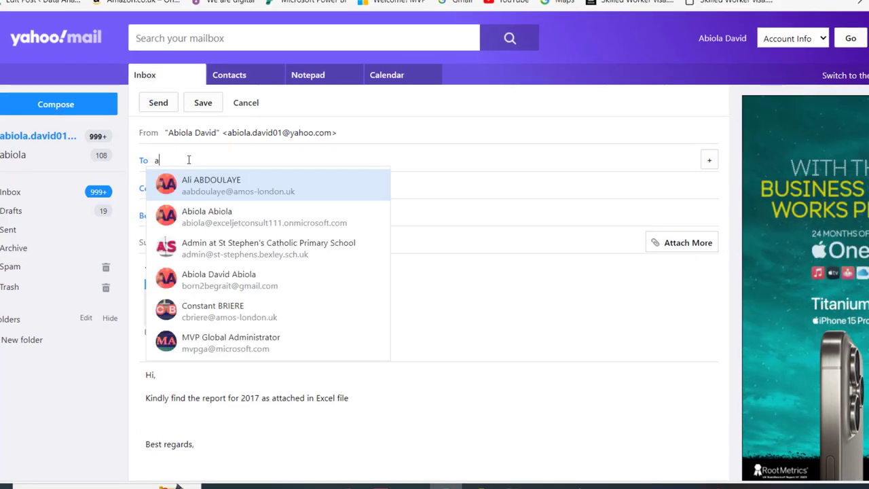
Send the Sales Report for 2017 email with its Excel attachment from Yahoo Mail to the Exchange mailbox, and open it in the Outlook inbox.
left_click(246, 228)
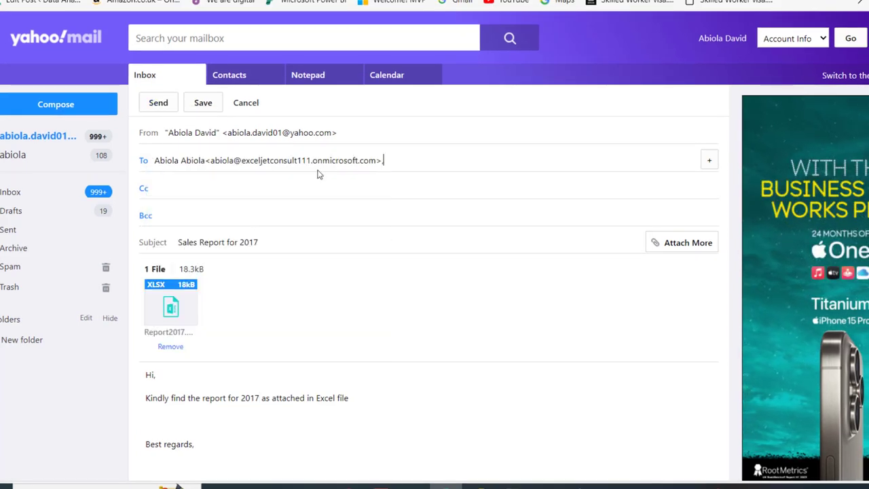
left_click(167, 109)
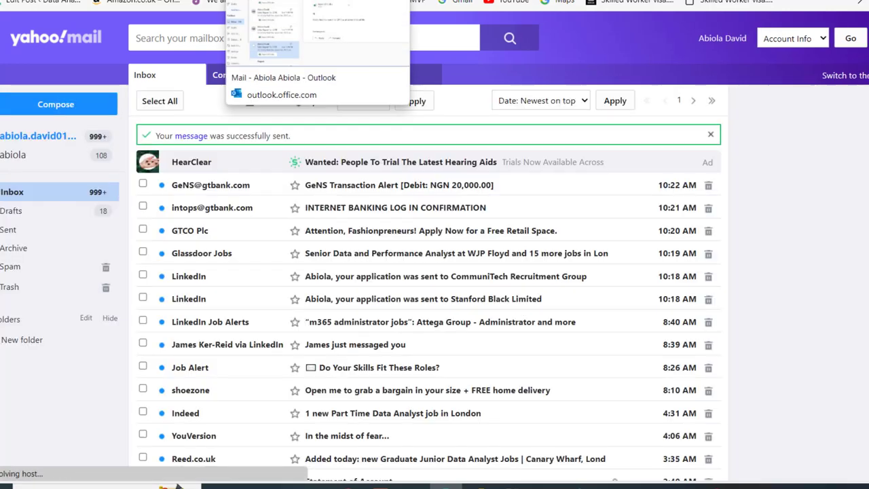
left_click(299, 0)
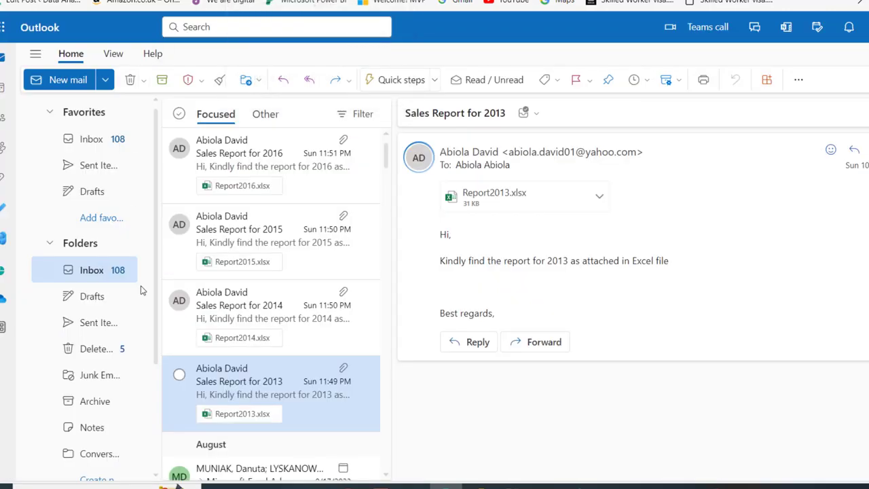
left_click(93, 272)
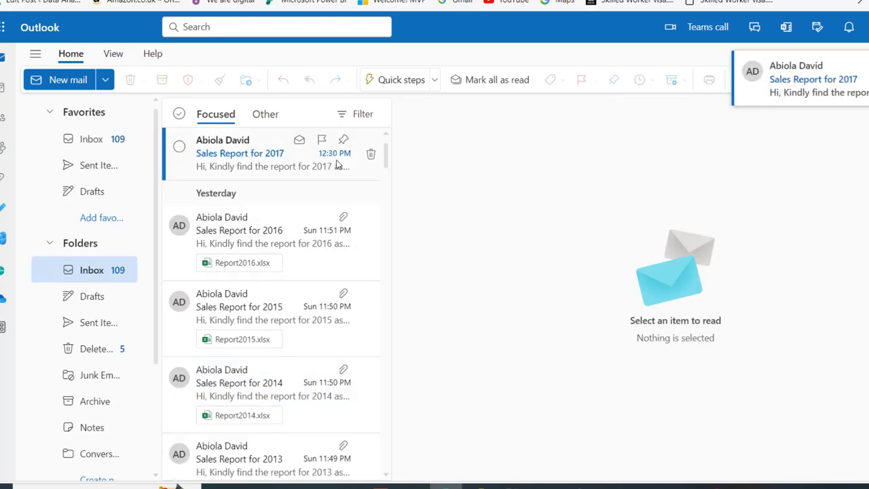
left_click(233, 159)
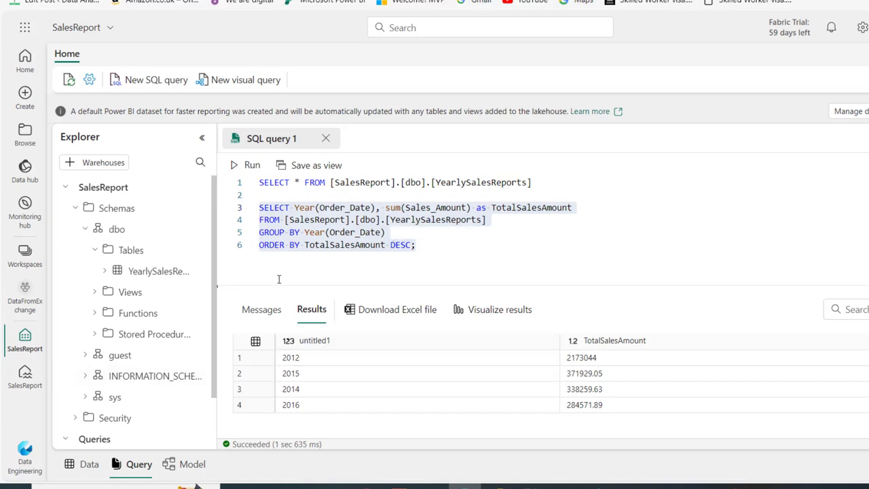
Back in Fabric, refresh the SalesDataToBEConsolidated dataflow in the DataFromExchange workspace and check its refresh history.
left_click(26, 299)
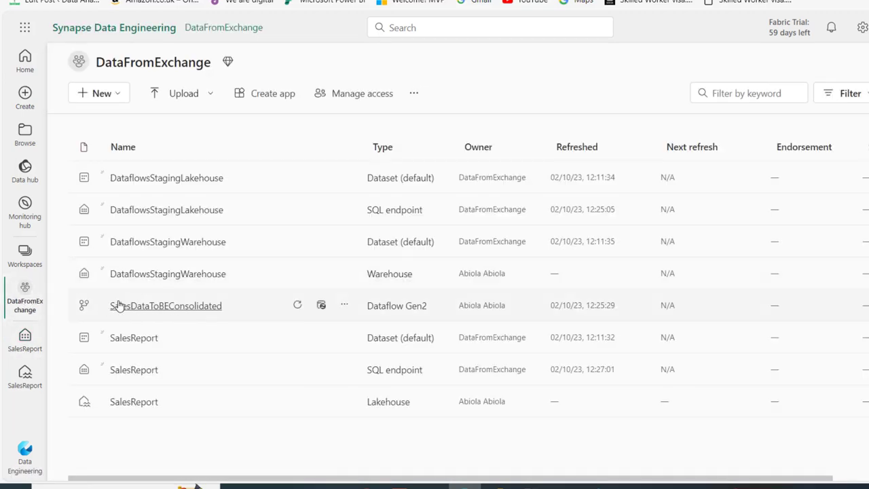
left_click(298, 308)
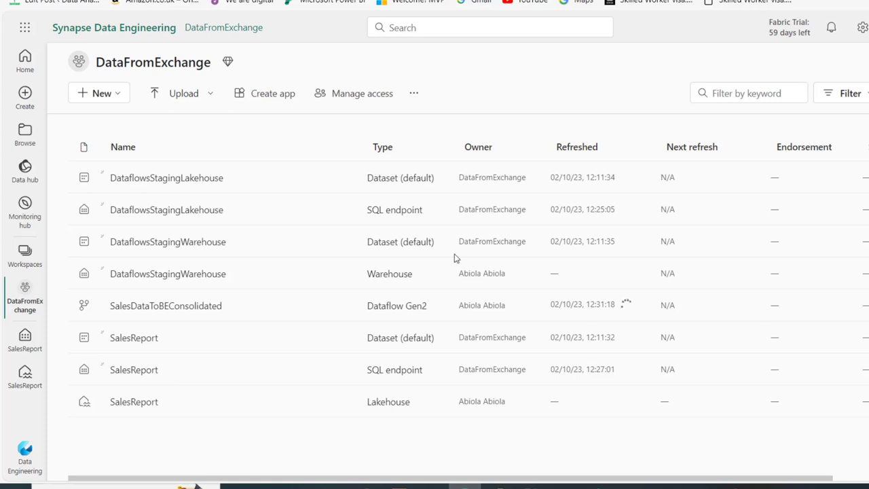
left_click(347, 306)
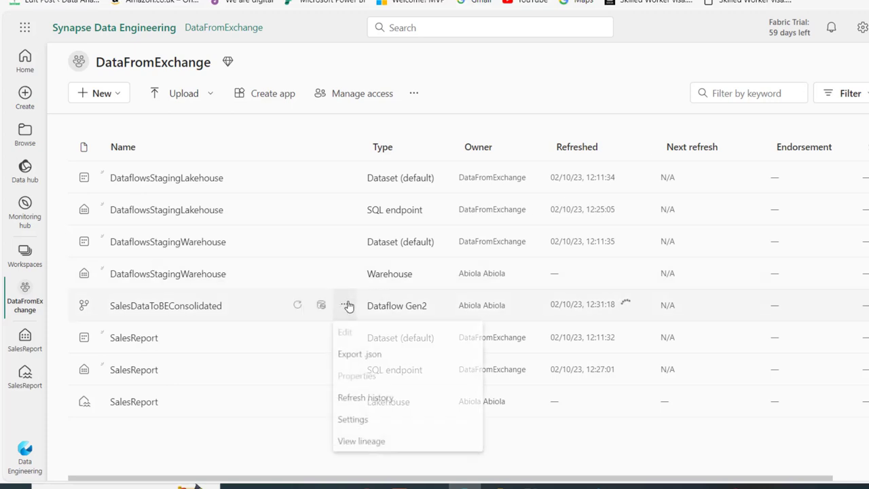
left_click(375, 408)
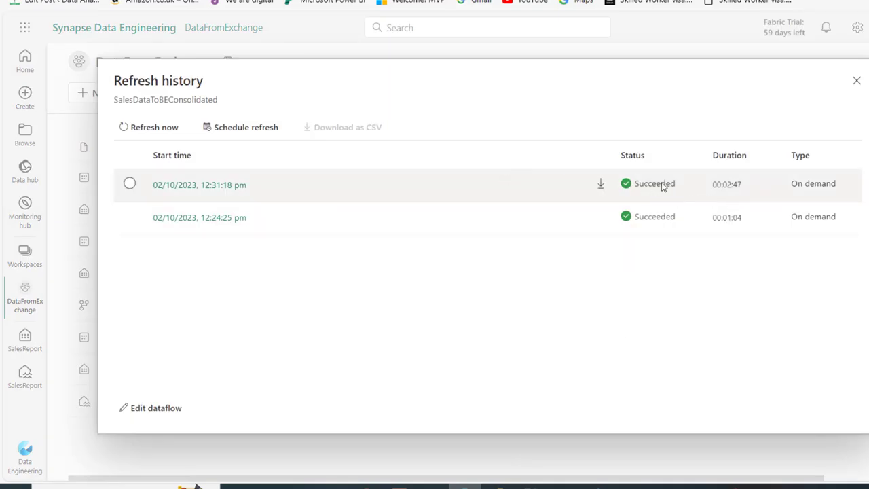
left_click(857, 80)
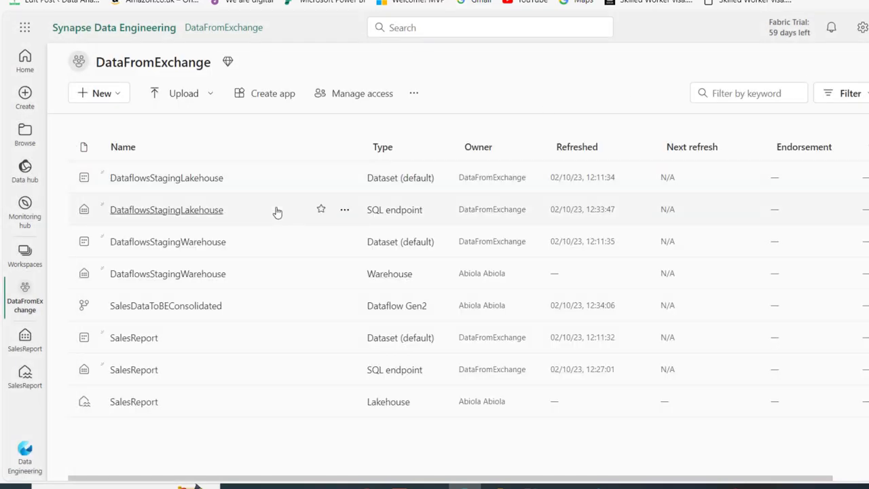
Open the SalesReport SQL endpoint and view the data preview of the YearlySalesReports table.
left_click(134, 370)
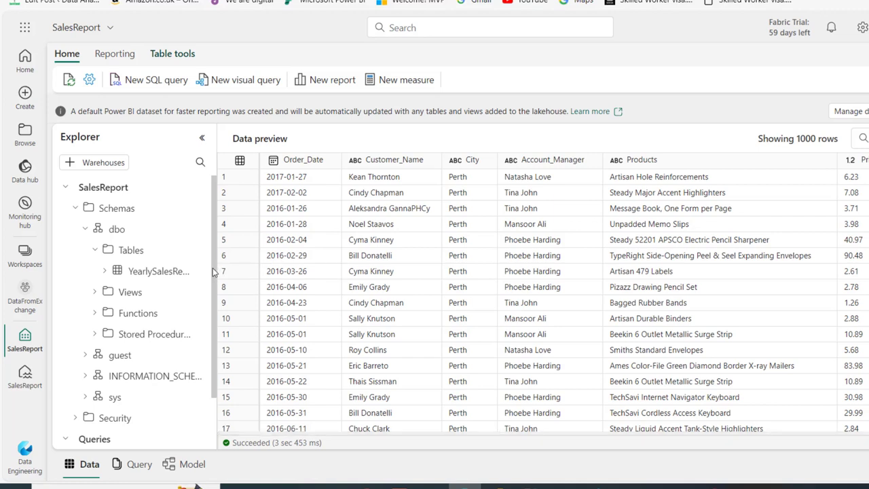
Open the saved SQL query 1, run only its statement totalling Sales_Amount by year, and inspect the 2017 row in the results.
left_click_drag(212, 271, 210, 355)
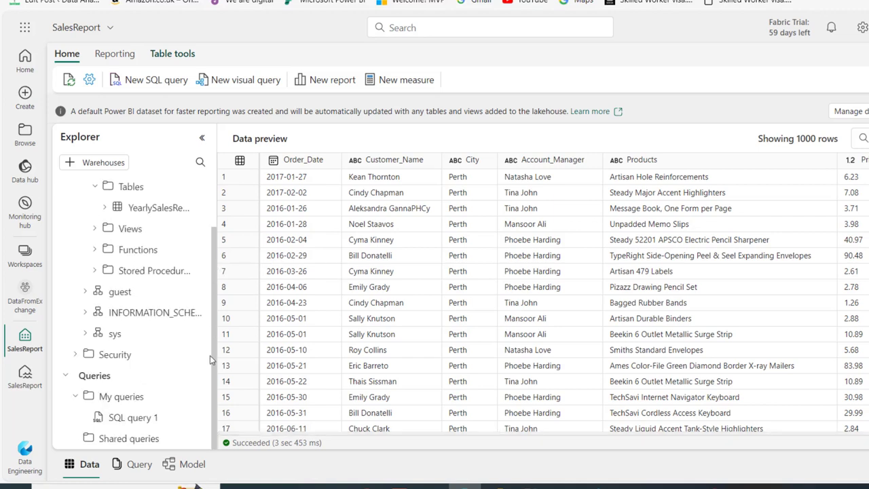
left_click(138, 424)
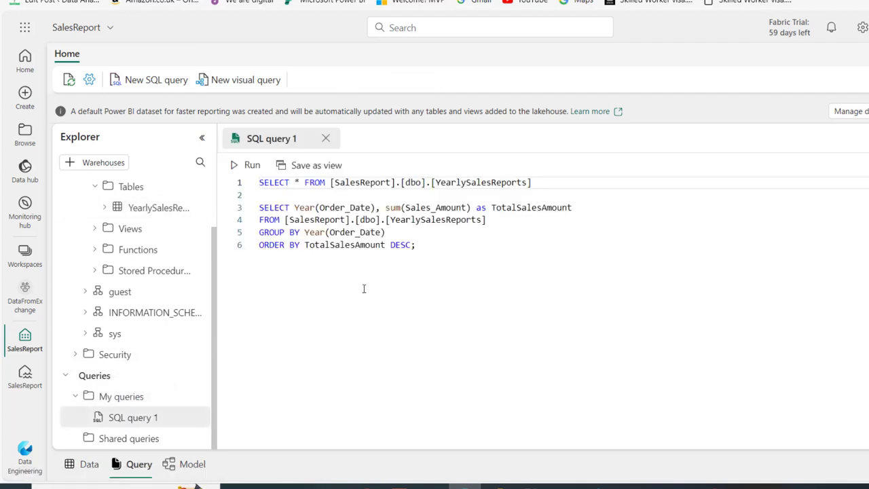
left_click_drag(417, 245, 251, 202)
left_click(241, 167)
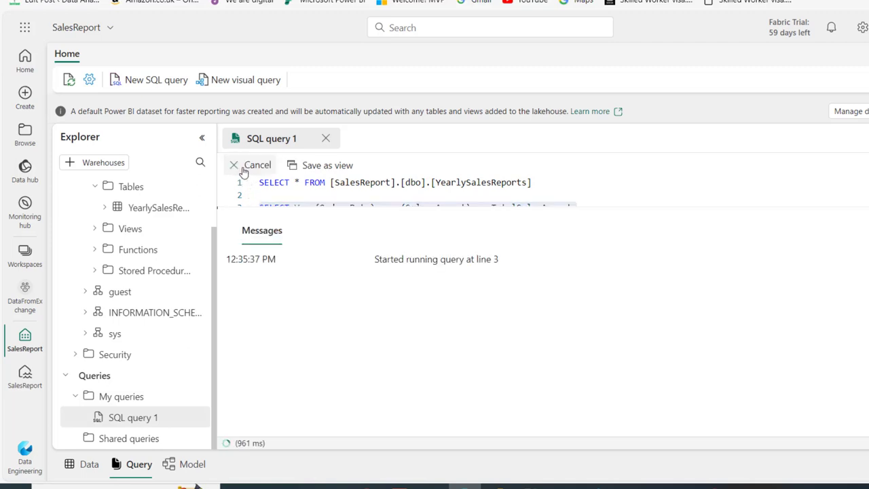
left_click(316, 347)
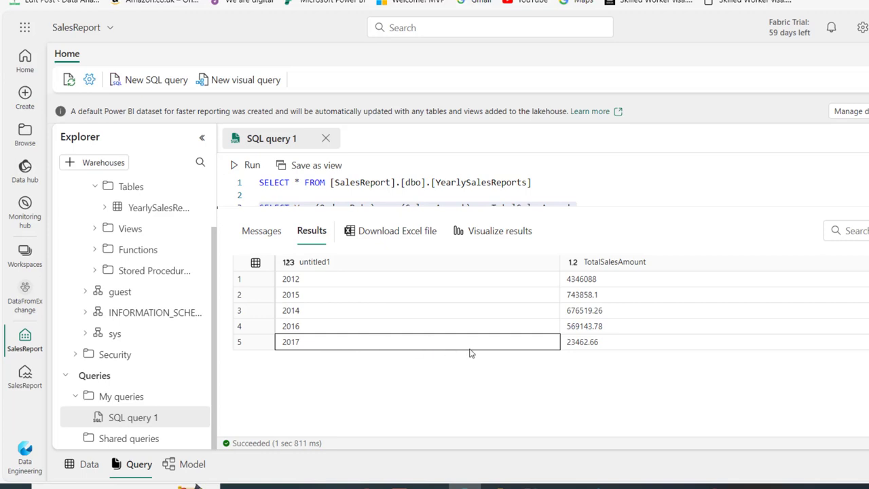
left_click(571, 347)
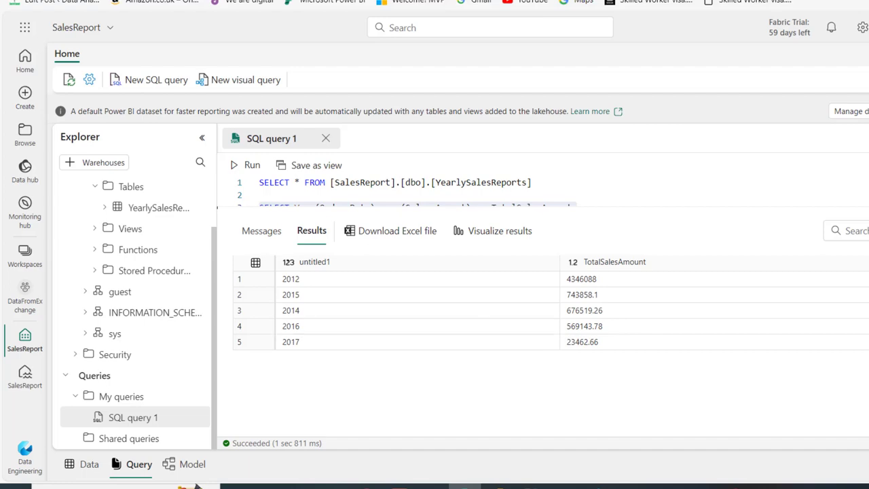
Switch to Outlook, open the Report2017.xlsx attachment of the 2017 email, and select all Sales Amount values from H2 down to check their sum.
left_click(193, 487)
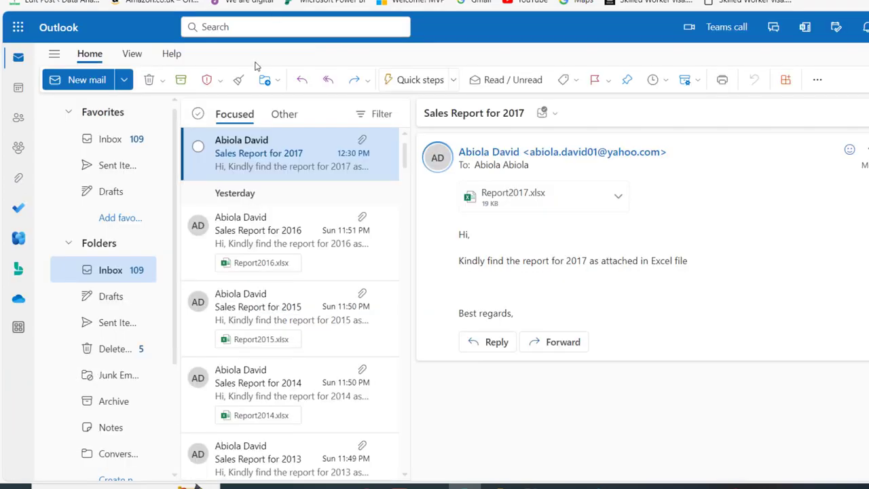
left_click(550, 202)
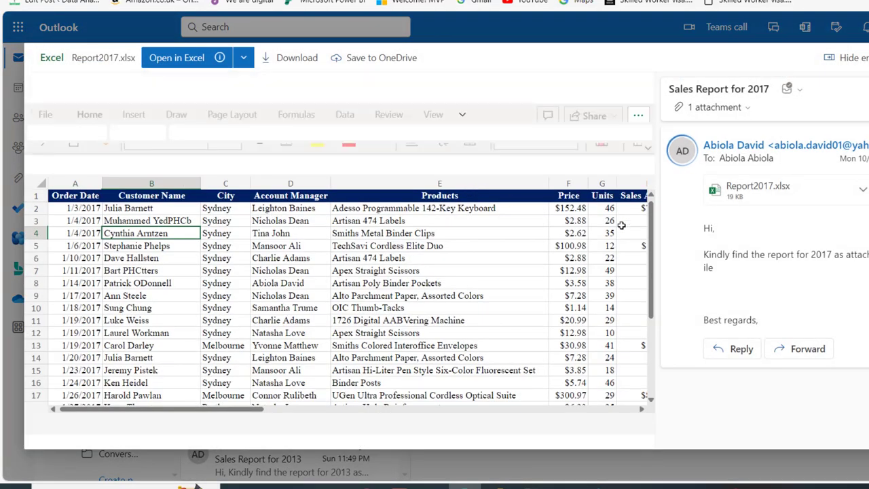
left_click(628, 176)
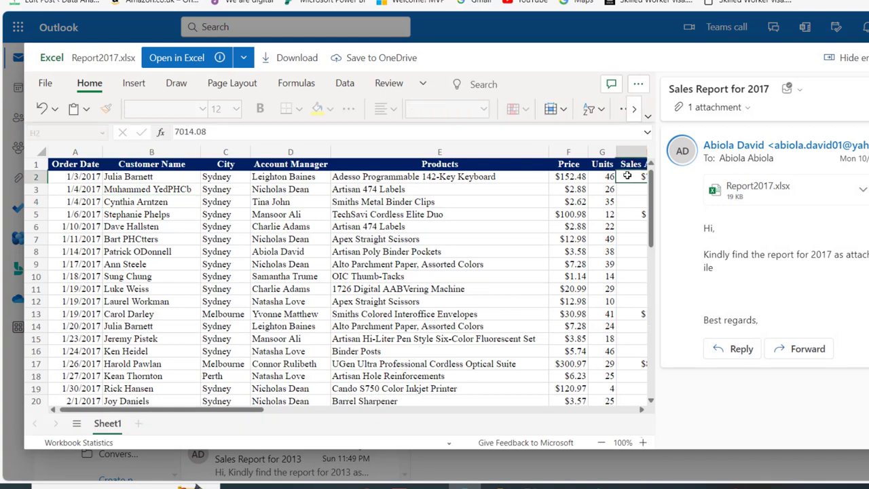
key("ctrl+shift+Down")
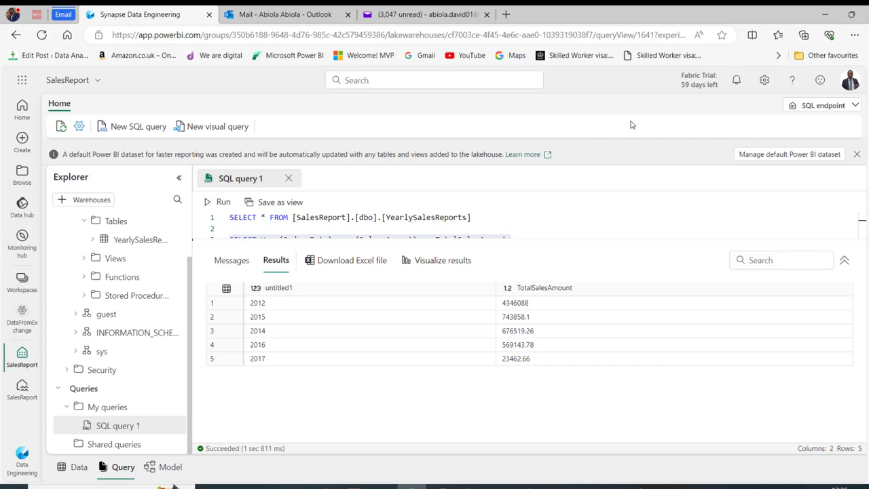
Back in Fabric, review the 2014, 2012 and 2015 rows in the yearly sales totals results.
left_click(393, 331)
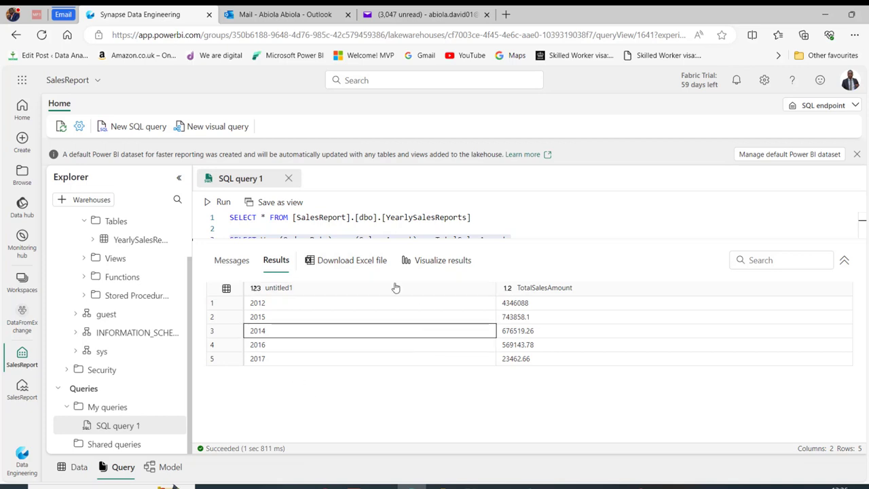
left_click(385, 307)
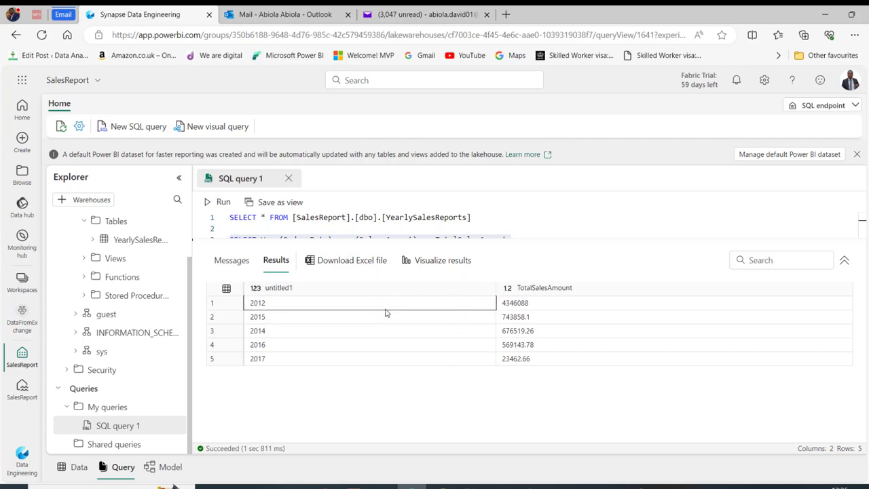
left_click(389, 314)
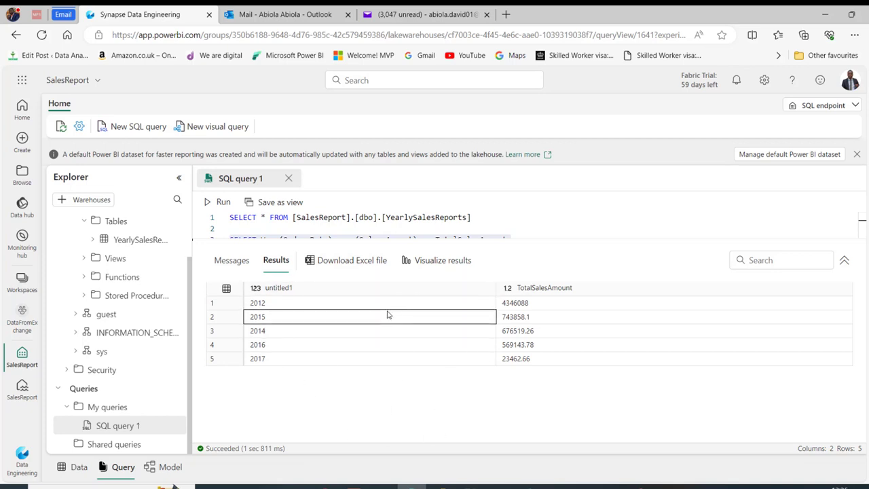